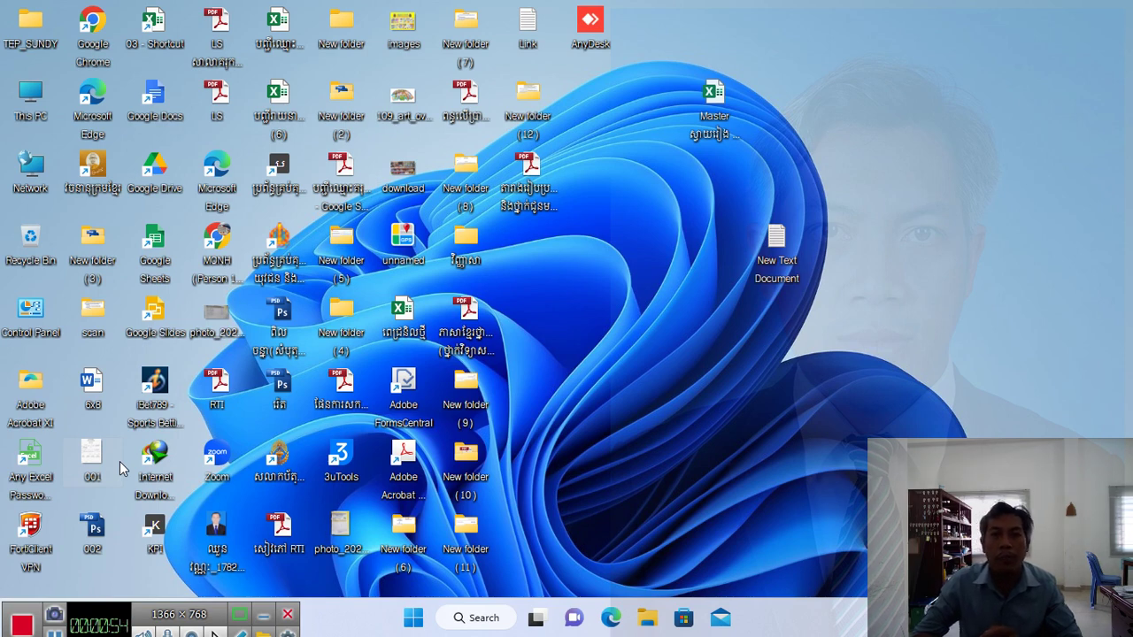
# - Copy the MEGA link from the Link text file on the desktop and close the file
pyautogui.doubleClick(528, 24)
pyautogui.moveTo(549, 104); pyautogui.dragTo(14, 131)
pyautogui.rightClick(148, 101)
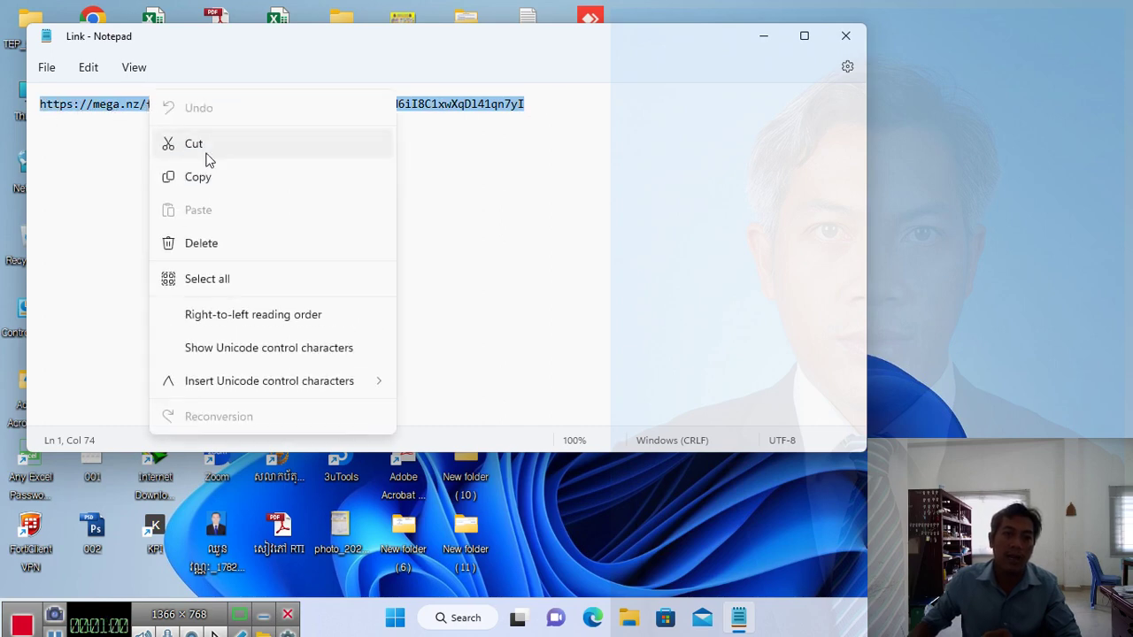
pyautogui.click(295, 161)
pyautogui.click(846, 35)
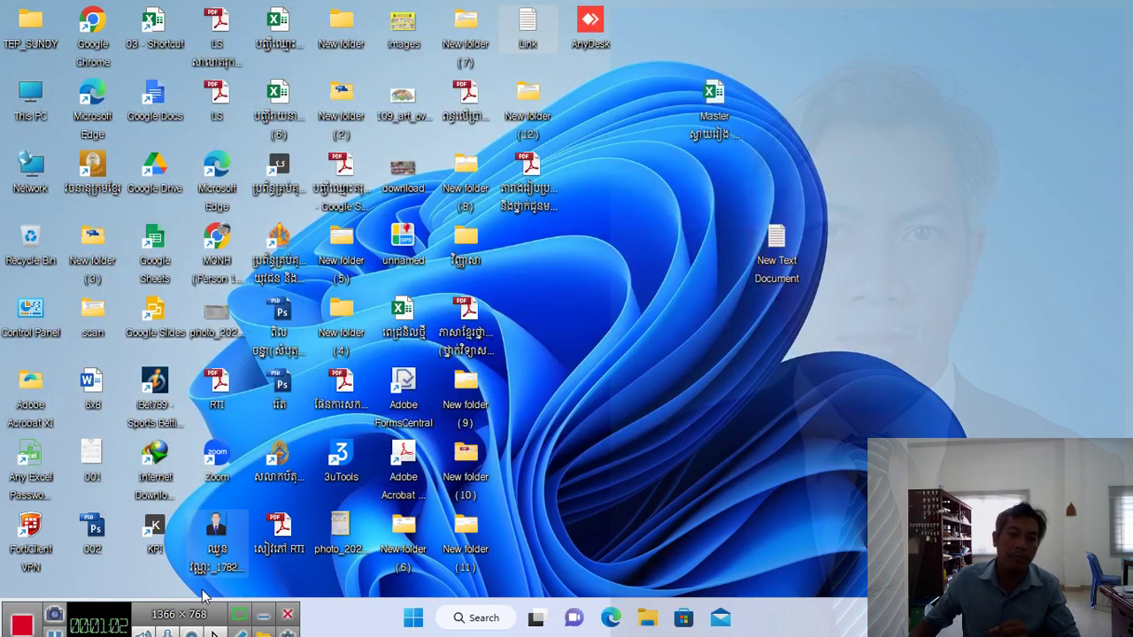
# - Try to reach the file download page by opening the copied MEGA link in Google Chrome, and close the browser
pyautogui.doubleClick(103, 28)
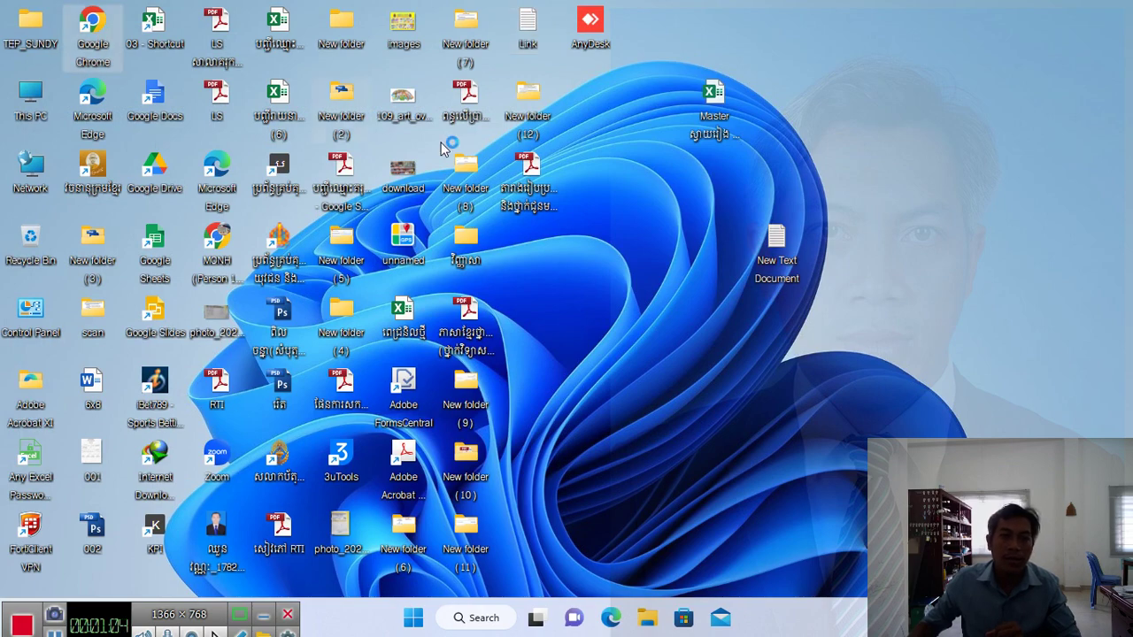
pyautogui.click(929, 26)
pyautogui.click(196, 277)
pyautogui.rightClick(330, 49)
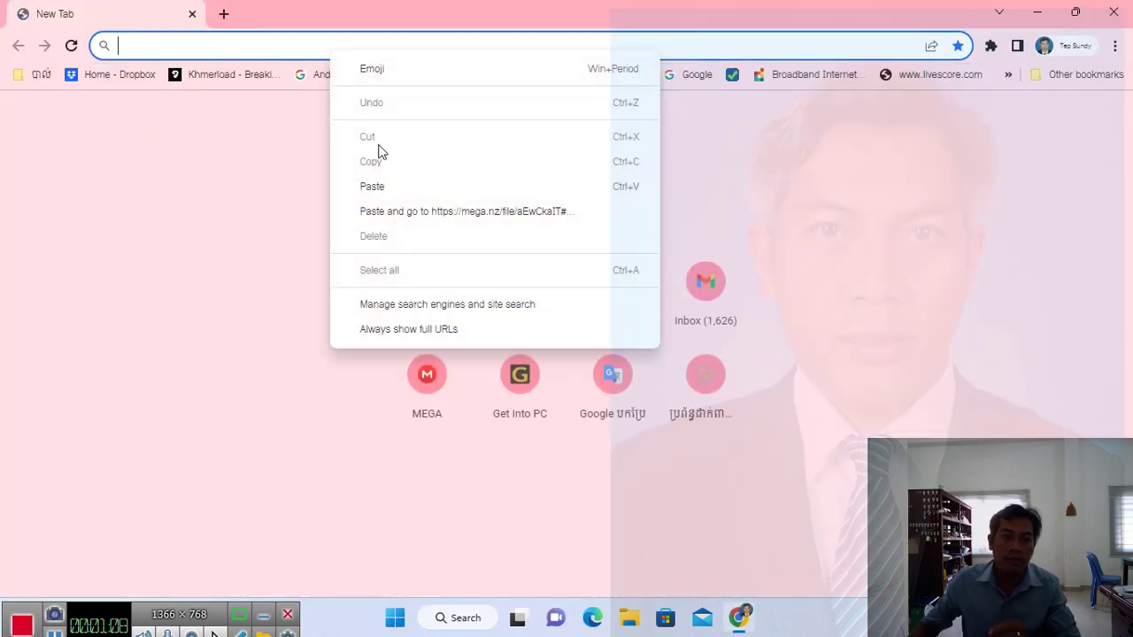
pyautogui.click(390, 186)
pyautogui.press('Return')
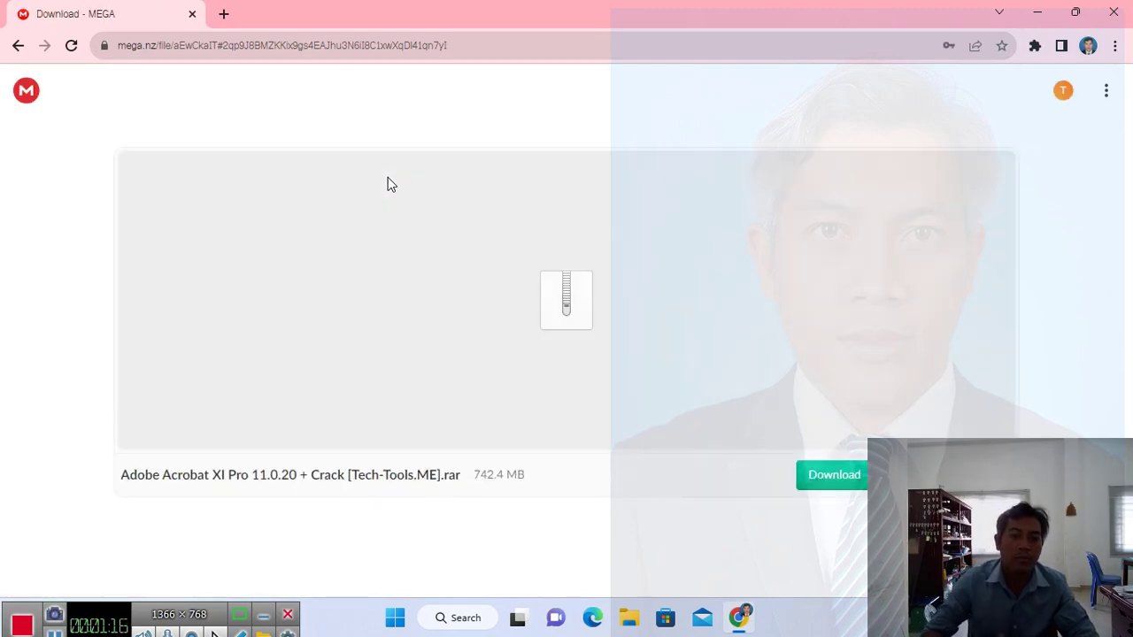
pyautogui.hotkey('alt', 'F4')
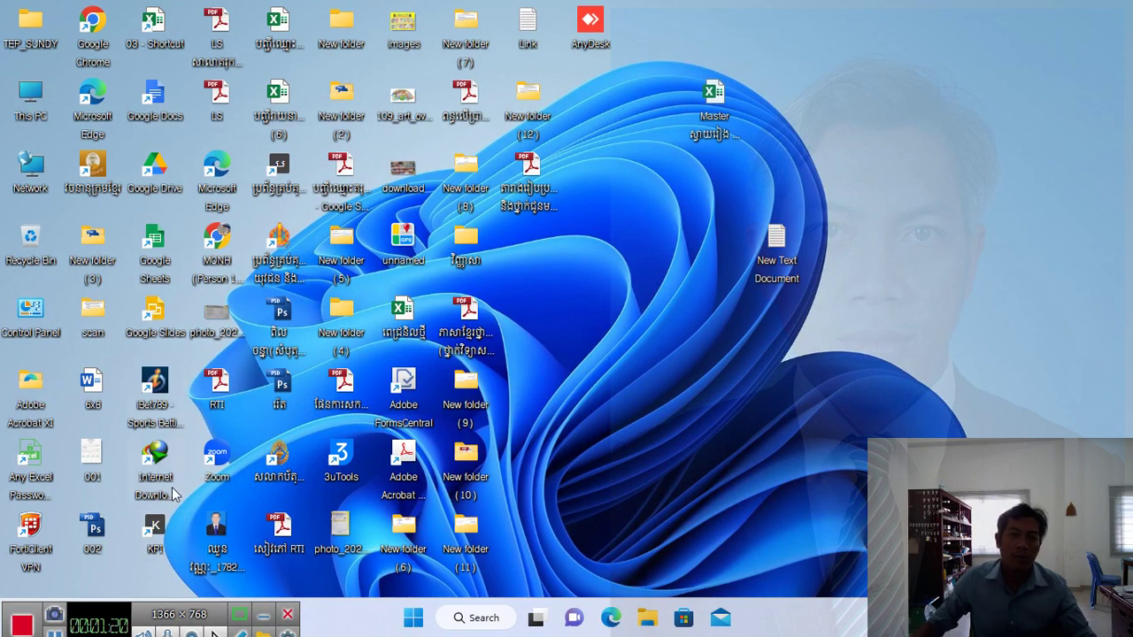
# - Open the copied MEGA link in Google Chrome and download Spell_Num2KHM V1.1.xlam
pyautogui.doubleClick(100, 32)
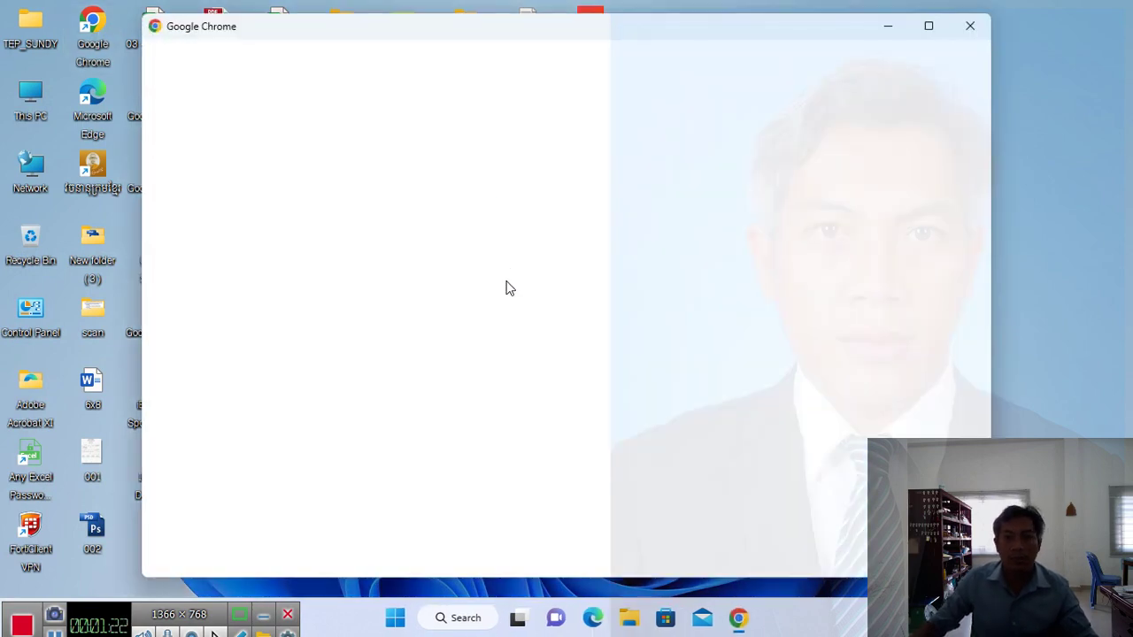
pyautogui.click(331, 274)
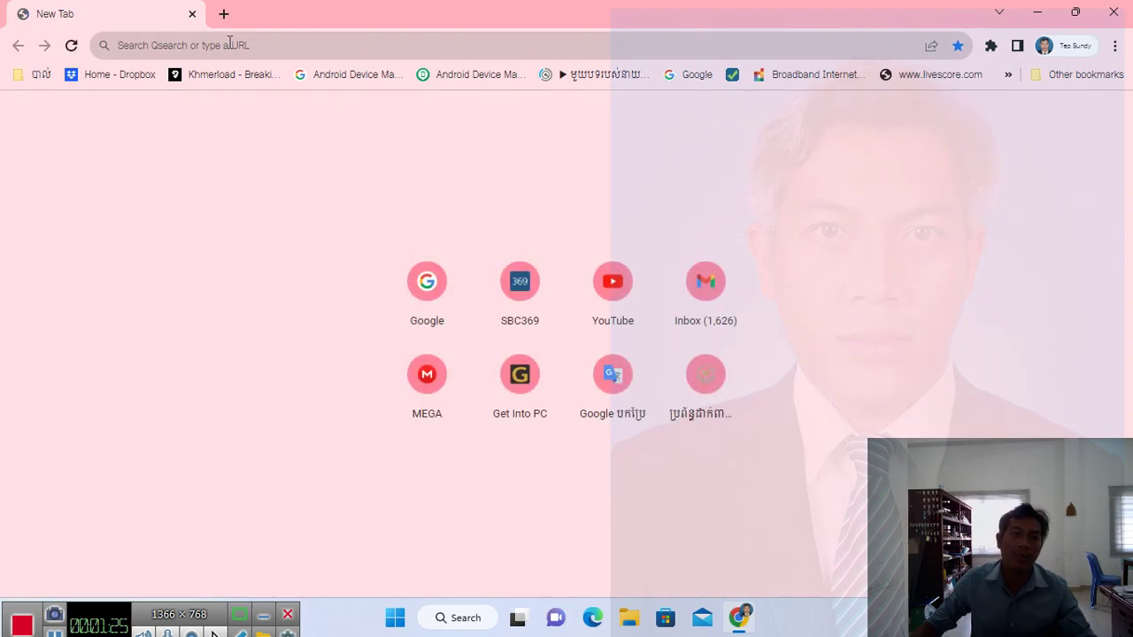
pyautogui.click(229, 44)
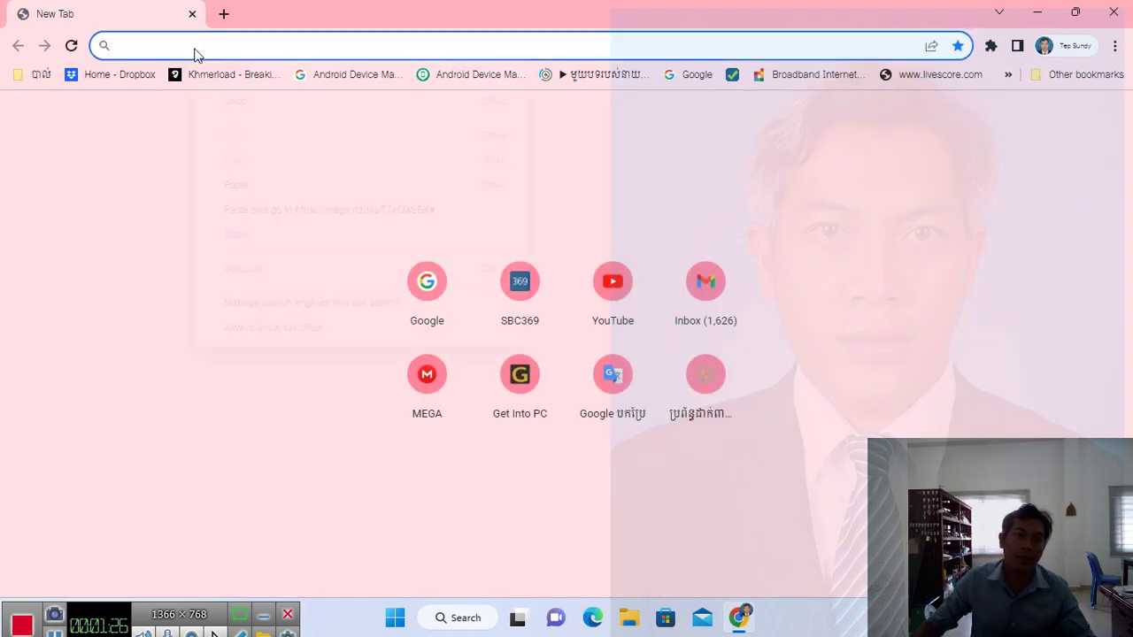
pyautogui.rightClick(195, 47)
pyautogui.click(258, 189)
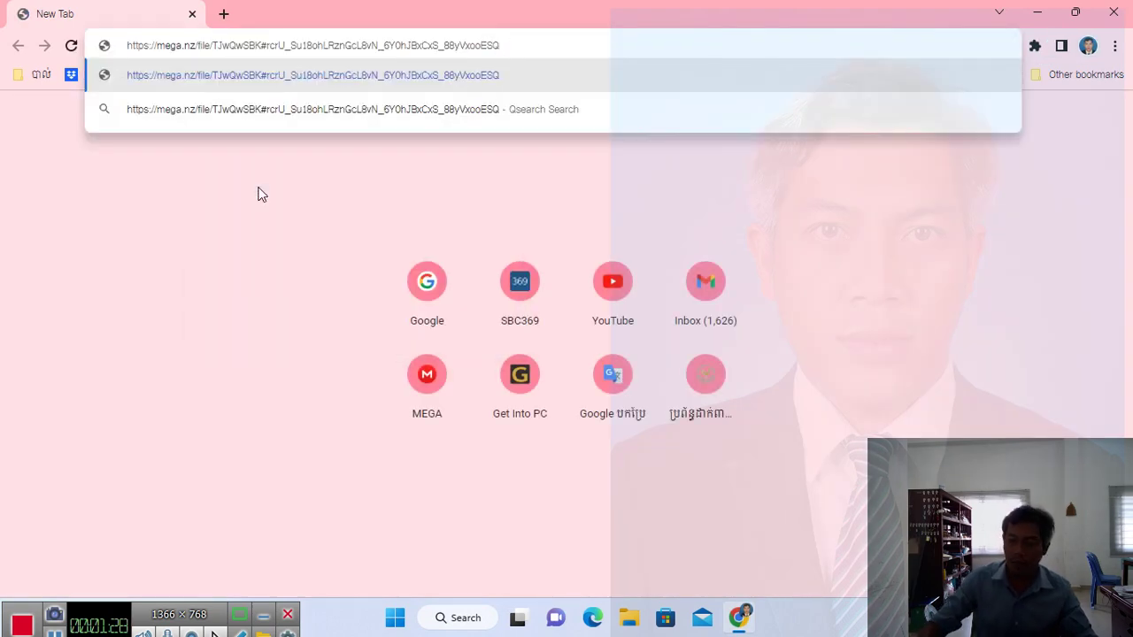
pyautogui.press('Return')
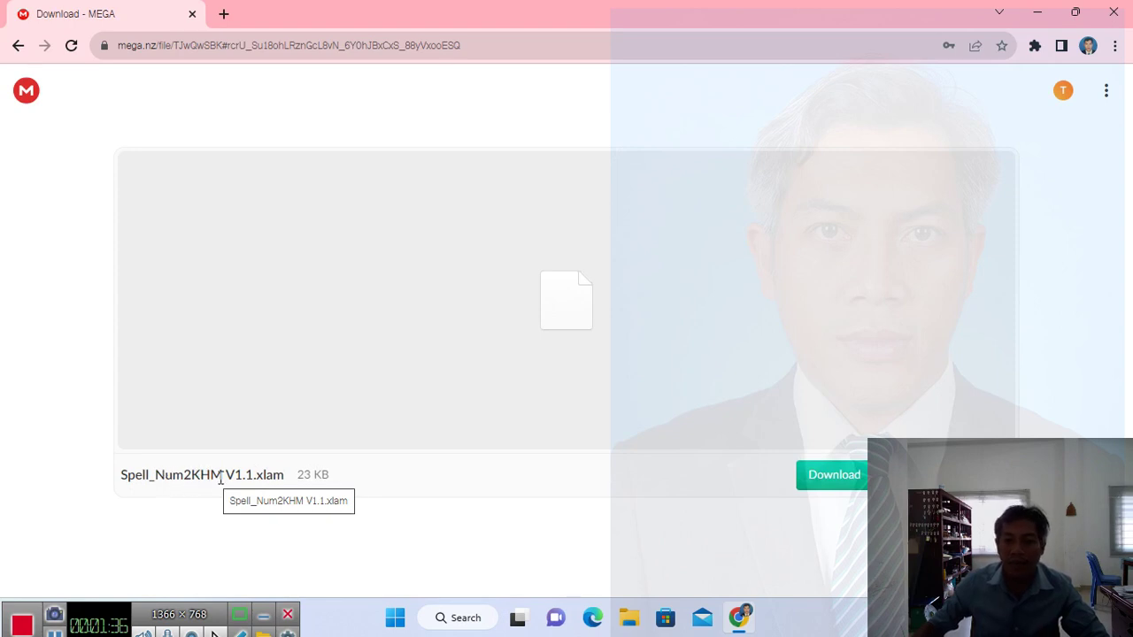
pyautogui.click(836, 480)
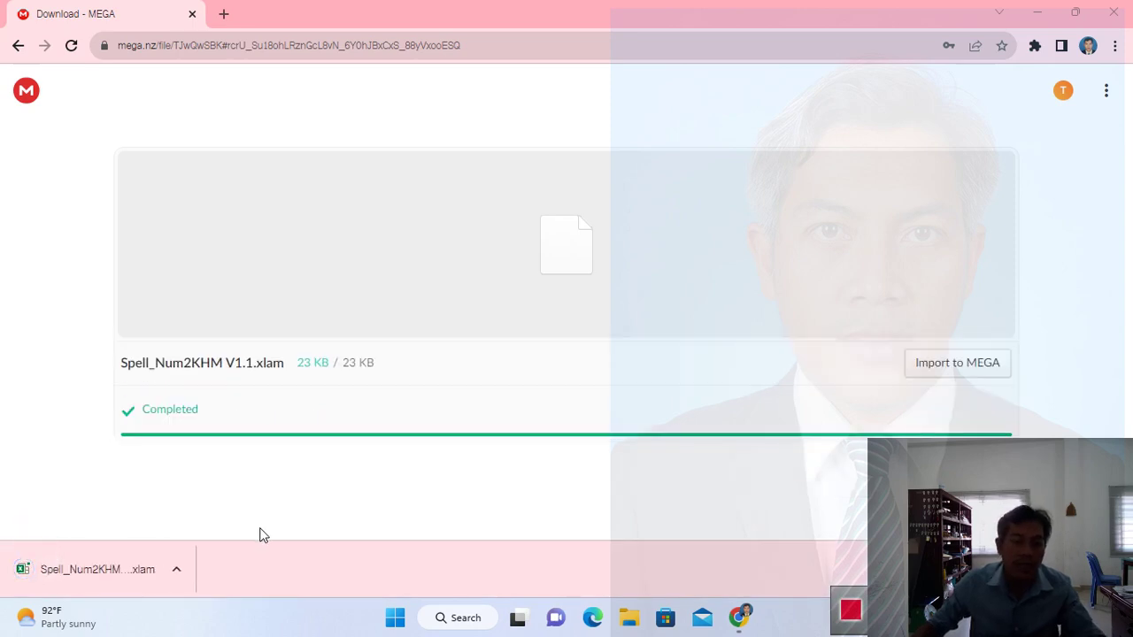
# - Copy the downloaded Spell_Num2KHM V1.1 file from the Downloads folder and close the browser
pyautogui.click(174, 572)
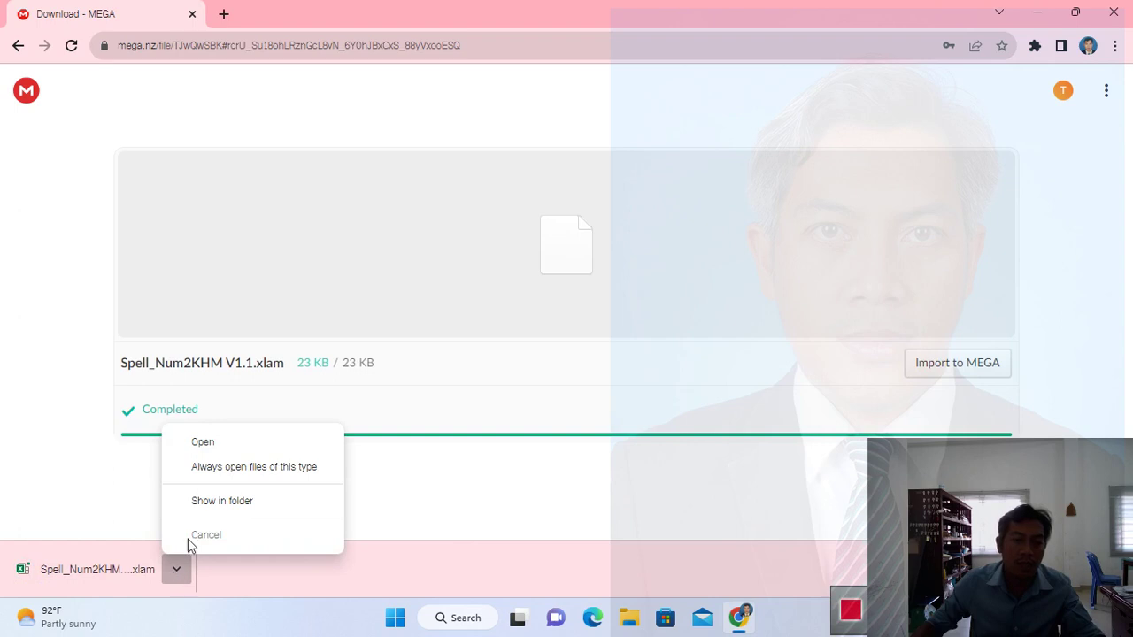
pyautogui.click(212, 502)
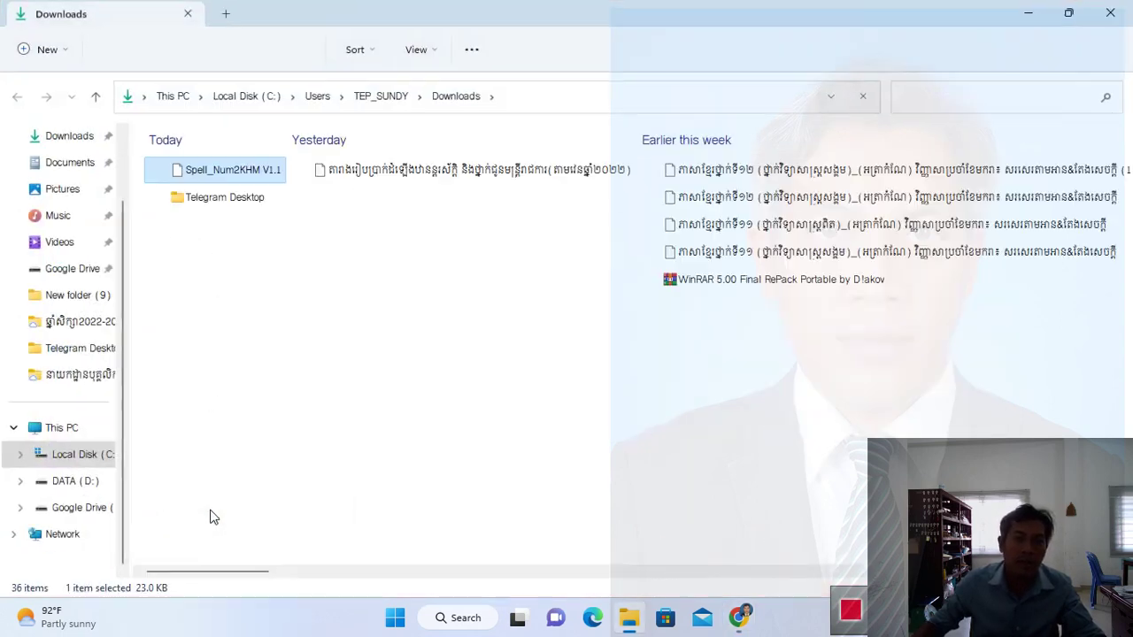
pyautogui.doubleClick(227, 170)
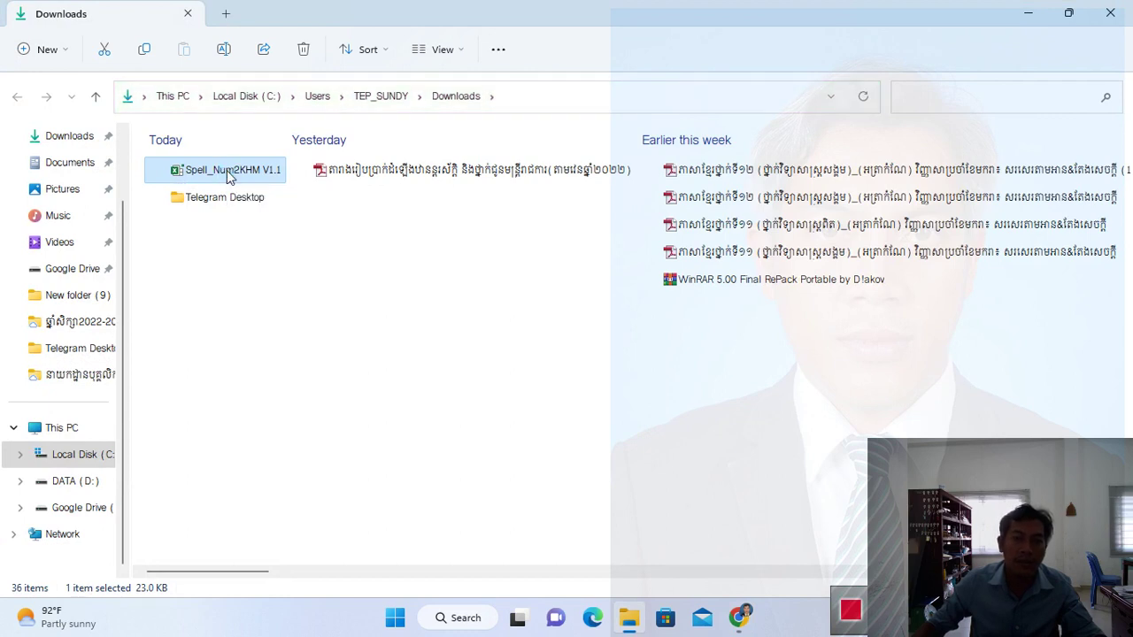
pyautogui.rightClick(228, 176)
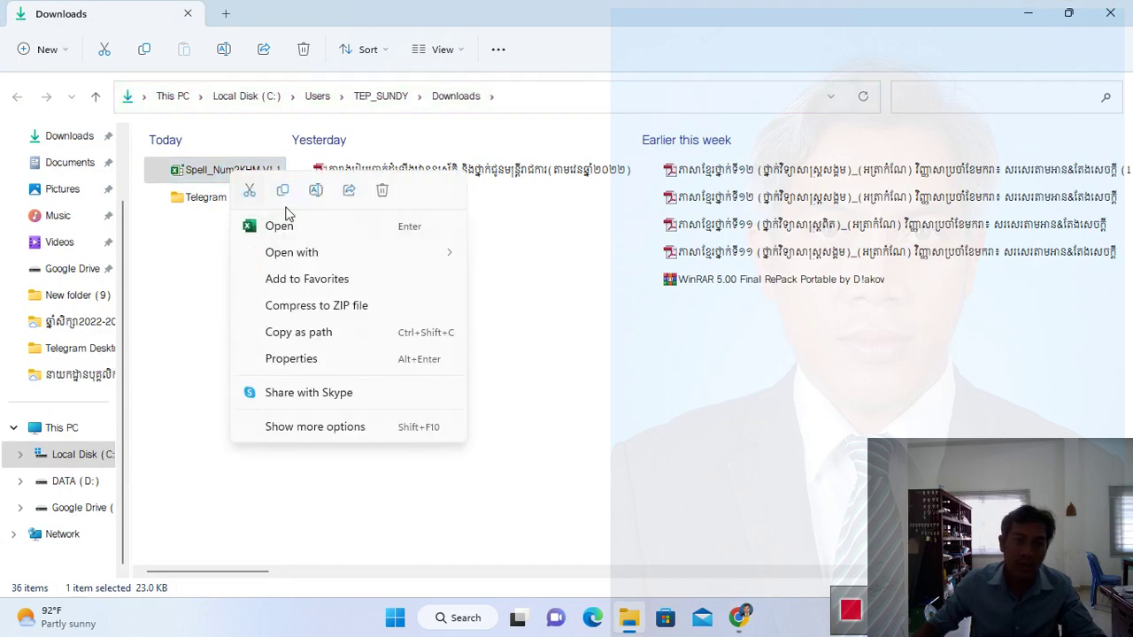
pyautogui.click(298, 427)
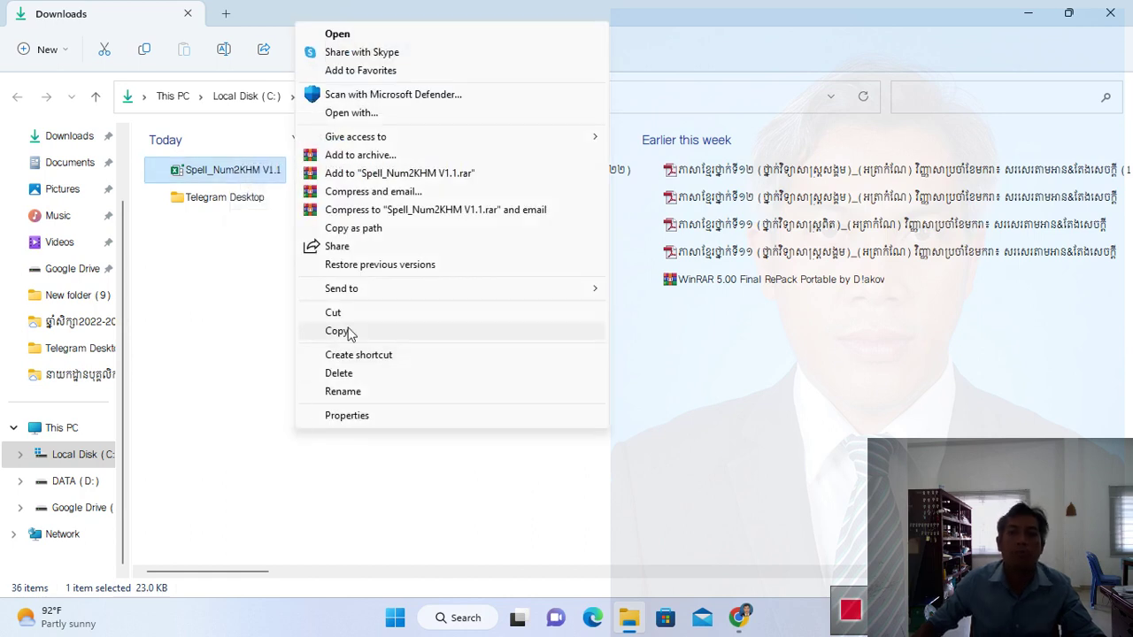
pyautogui.click(350, 332)
pyautogui.hotkey('alt', 'Tab')
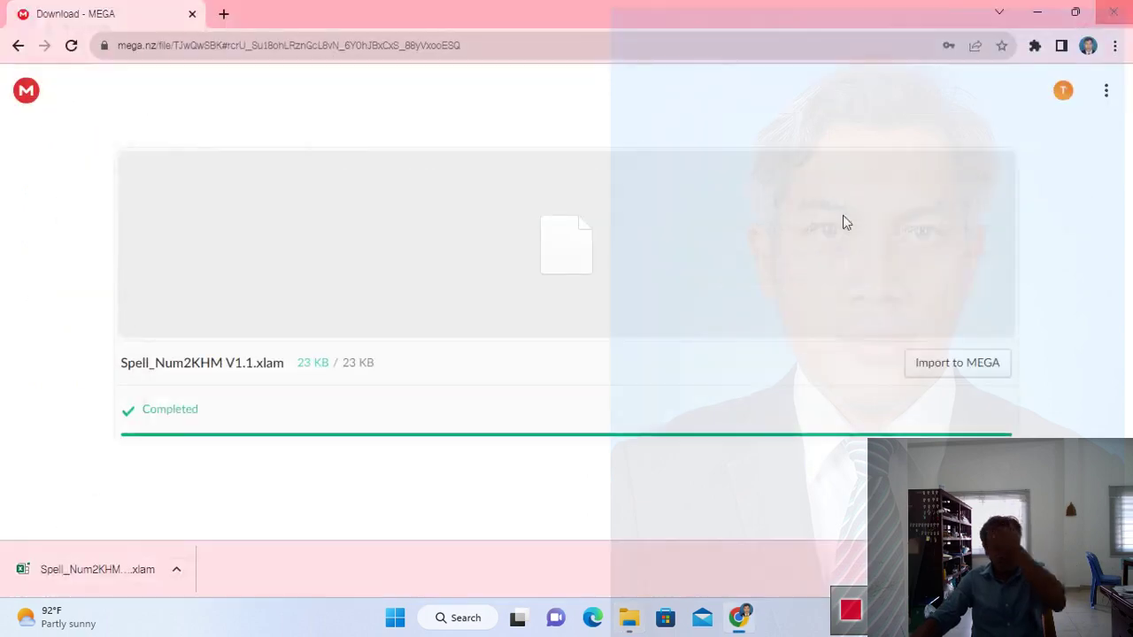
pyautogui.click(1114, 13)
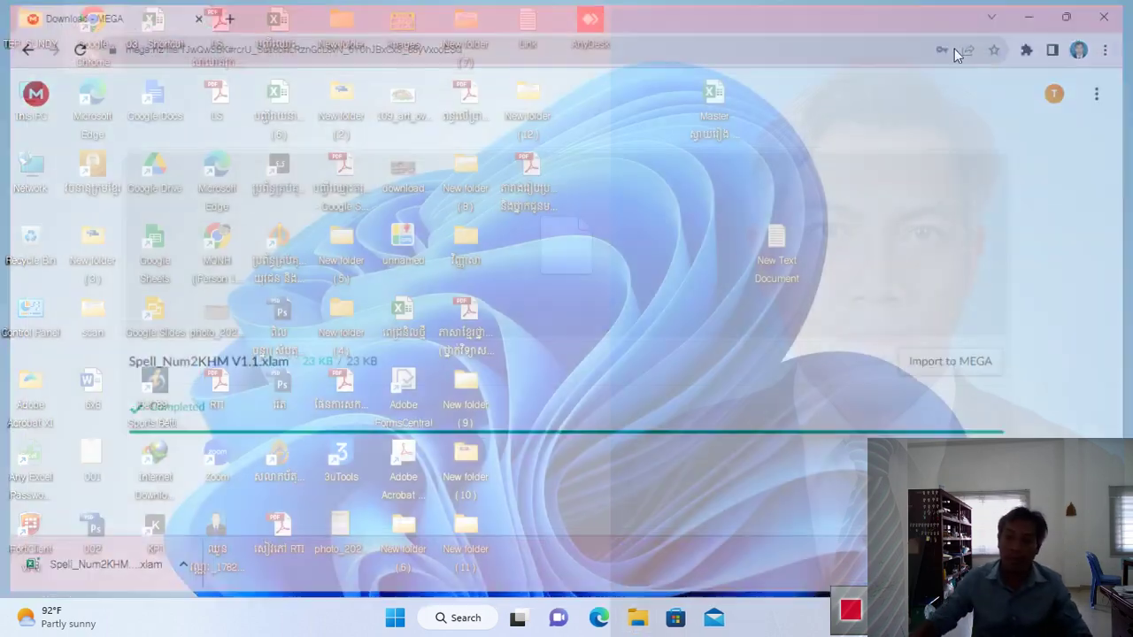
# - Launch Excel with the Run command "excel", update the external links, dismiss the licence notice and create a blank workbook
pyautogui.press('super+r')
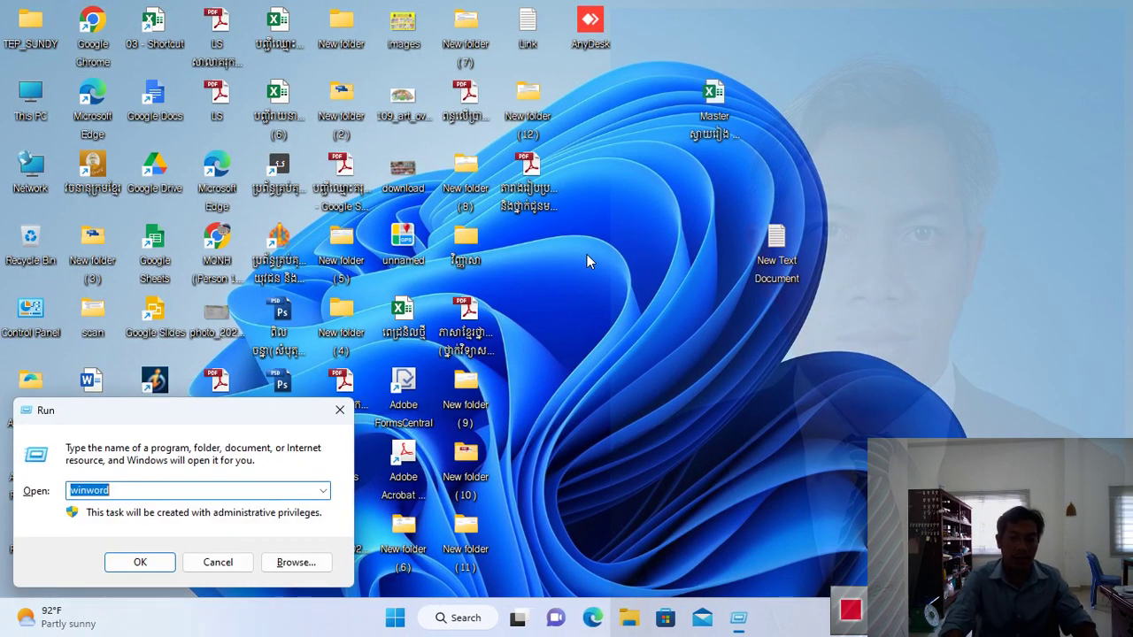
pyautogui.write('excel')
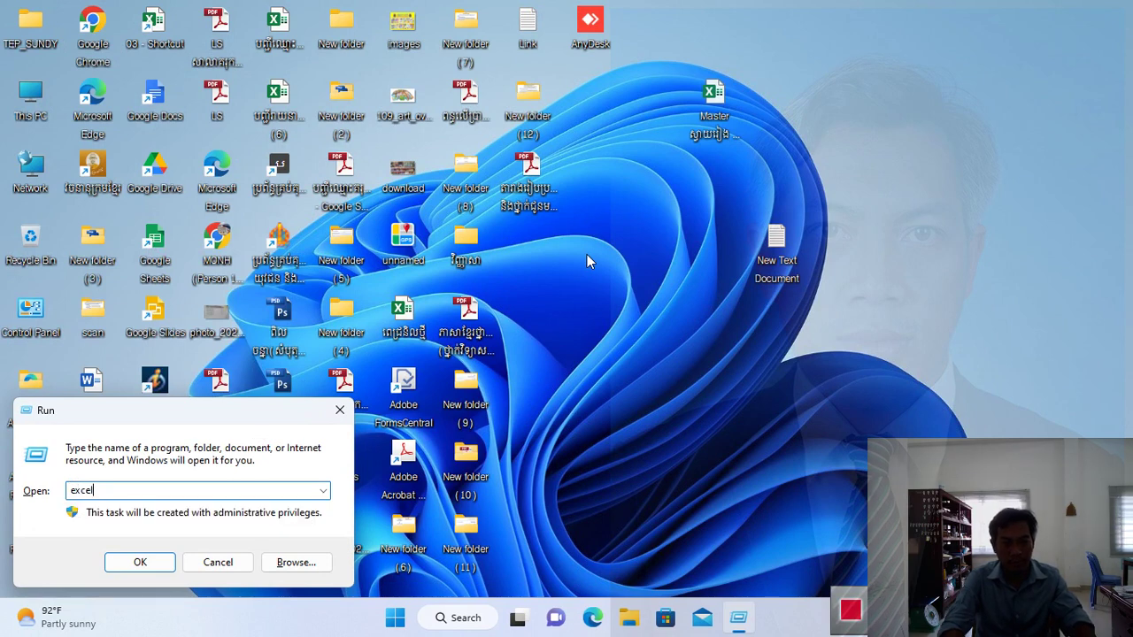
pyautogui.press('Return')
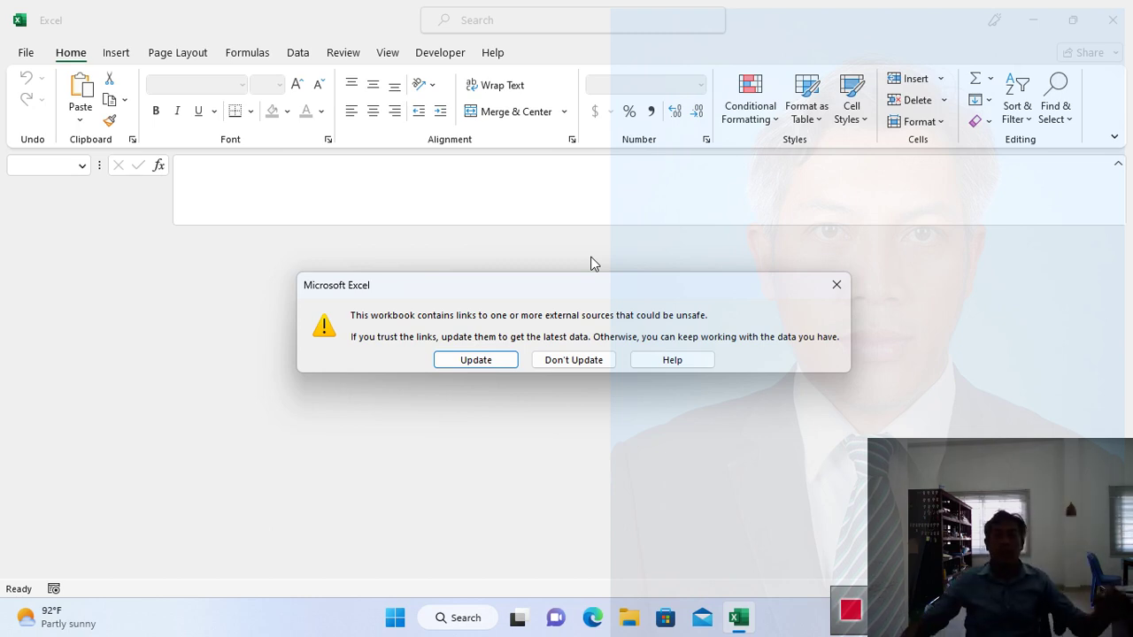
pyautogui.click(463, 362)
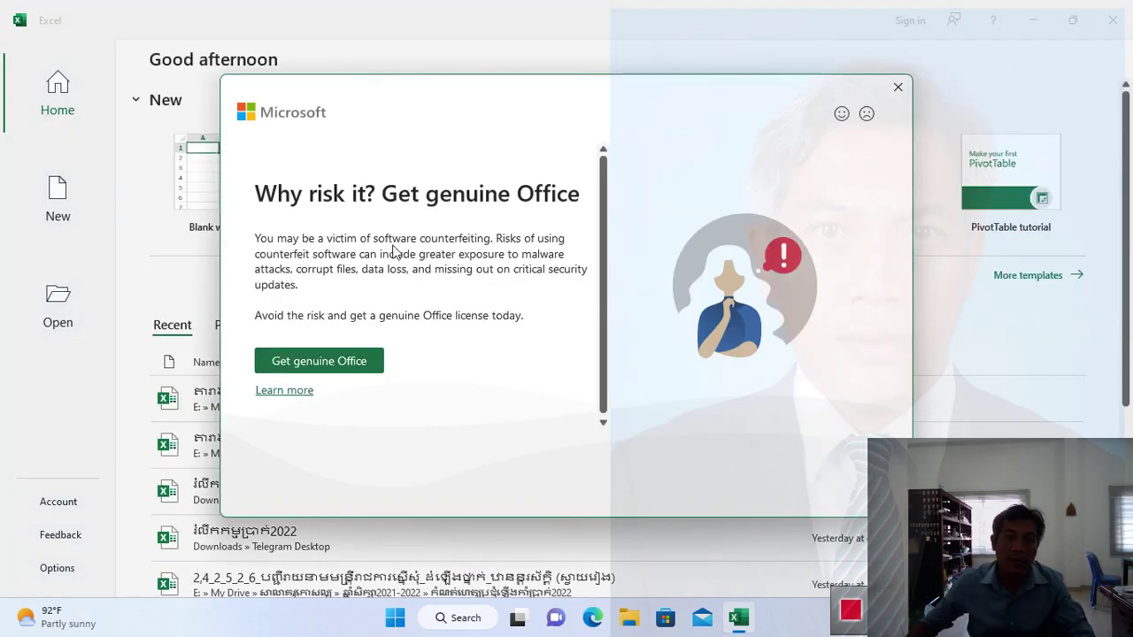
pyautogui.click(888, 92)
pyautogui.click(257, 182)
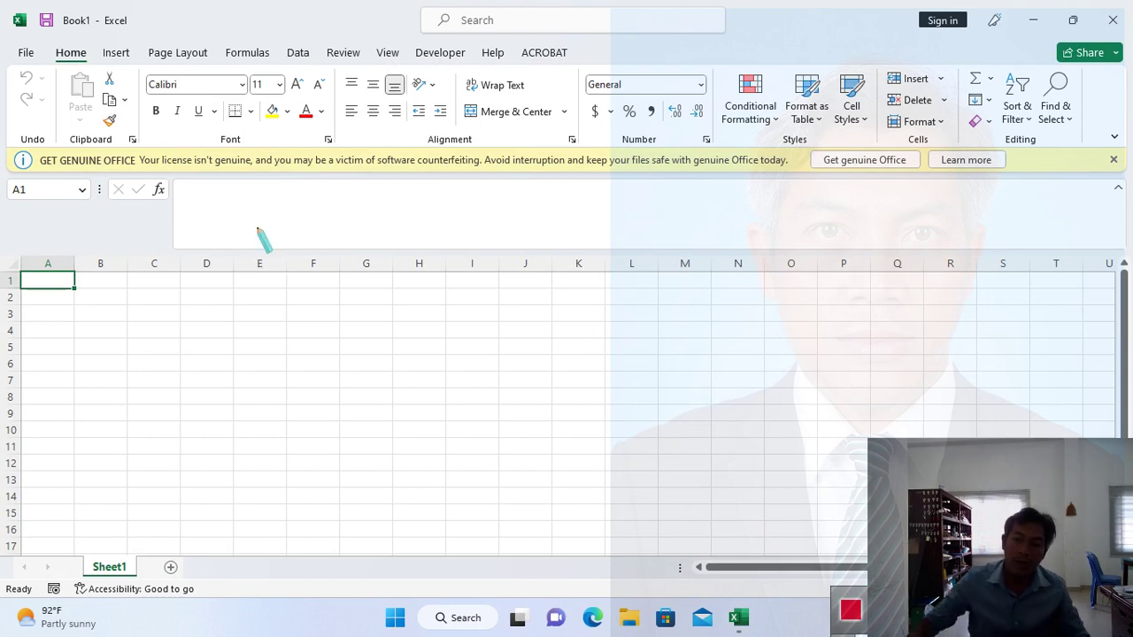
pyautogui.moveTo(2, 26); pyautogui.dragTo(46, 73)
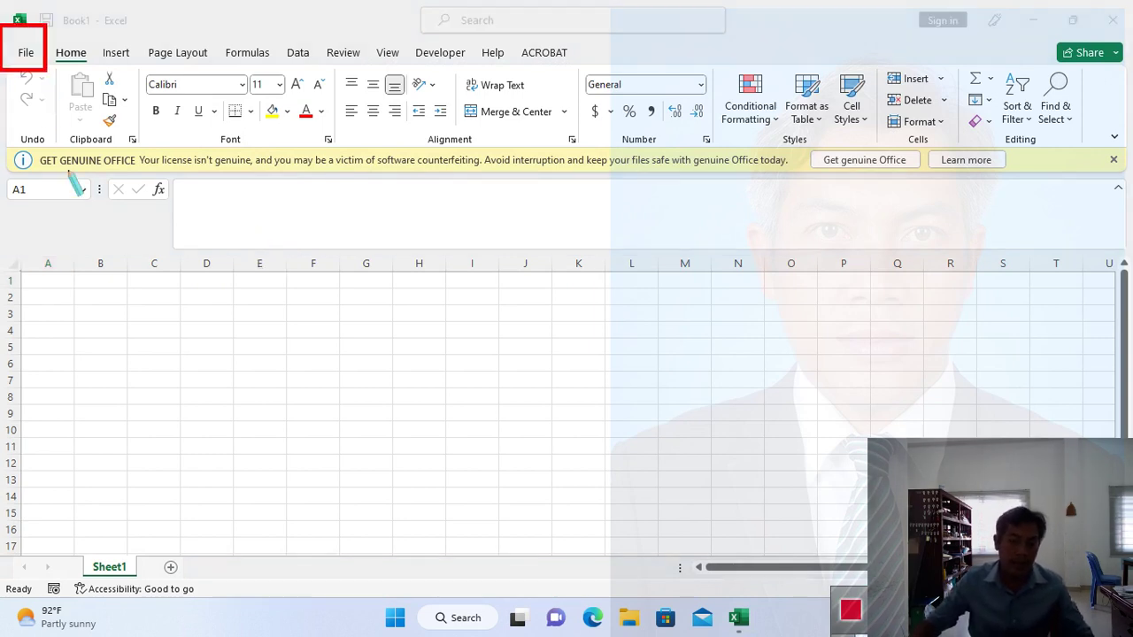
pyautogui.press('Escape')
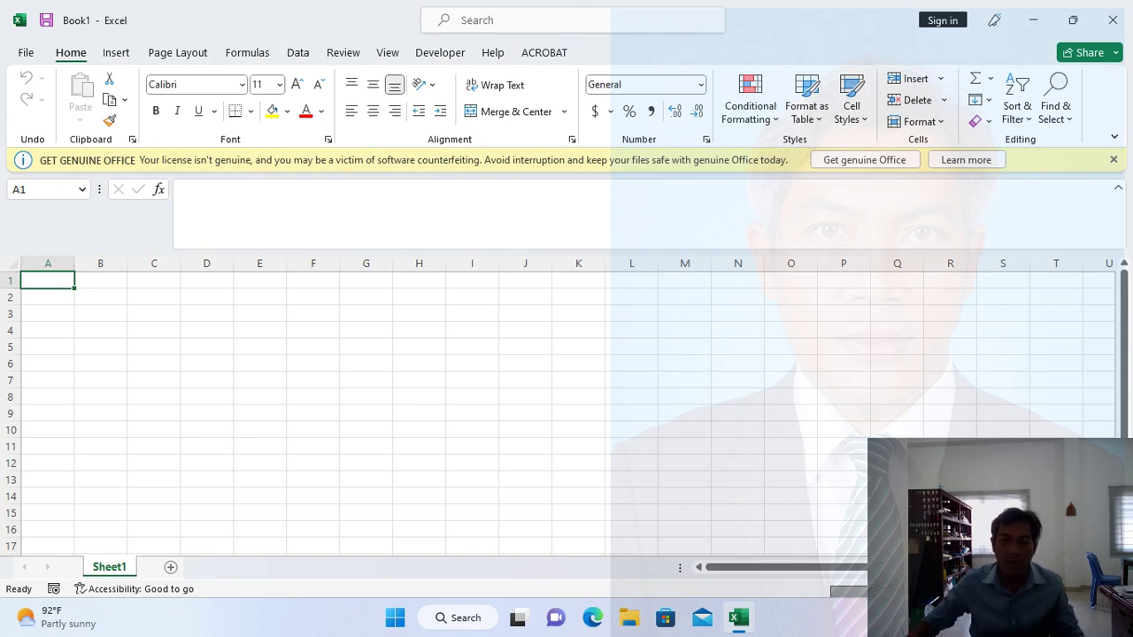
pyautogui.hotkey('ctrl', '2')
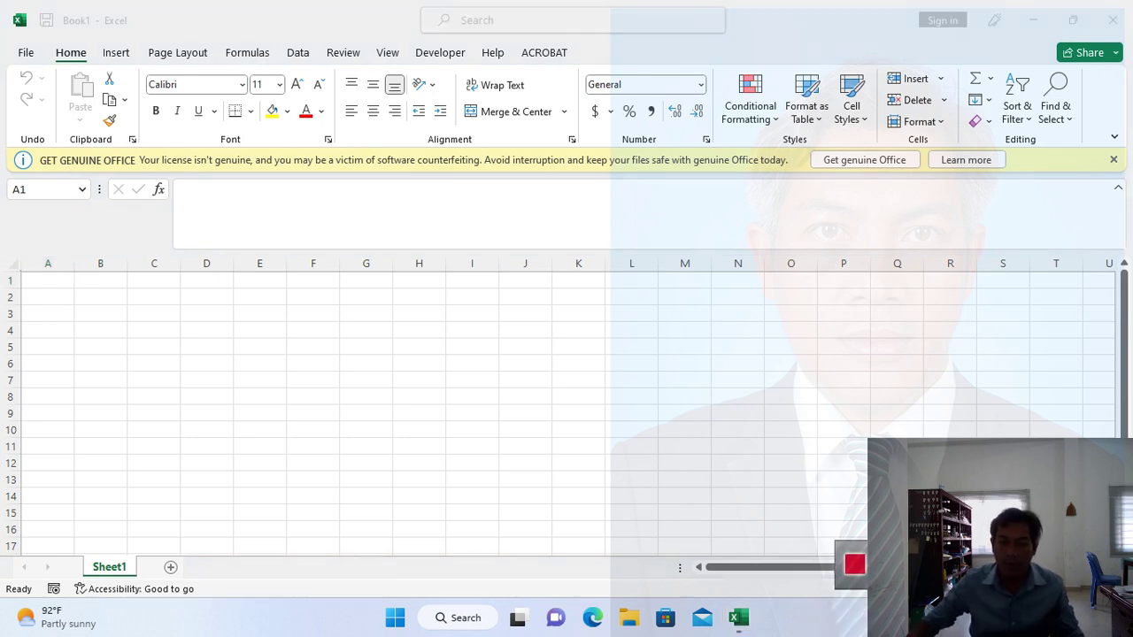
pyautogui.press('Escape')
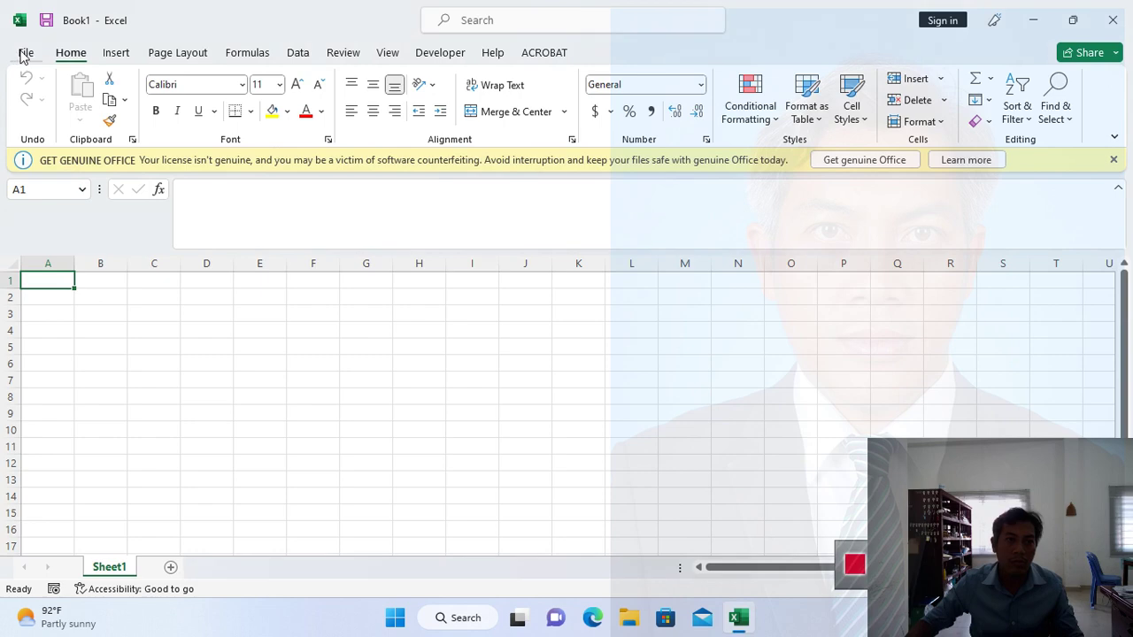
# - Open the Excel Options dialog from the new workbook
pyautogui.click(24, 54)
pyautogui.click(62, 553)
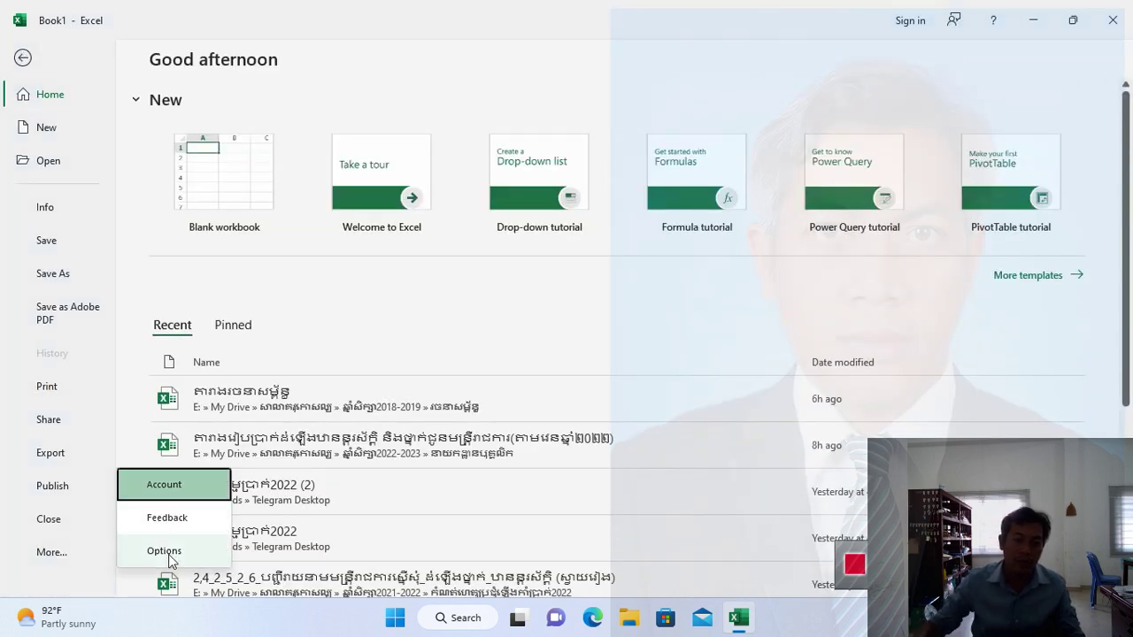
pyautogui.moveTo(8, 537)
pyautogui.mouseDown()
pyautogui.moveTo(53, 578)
pyautogui.moveTo(92, 577)
pyautogui.mouseUp()
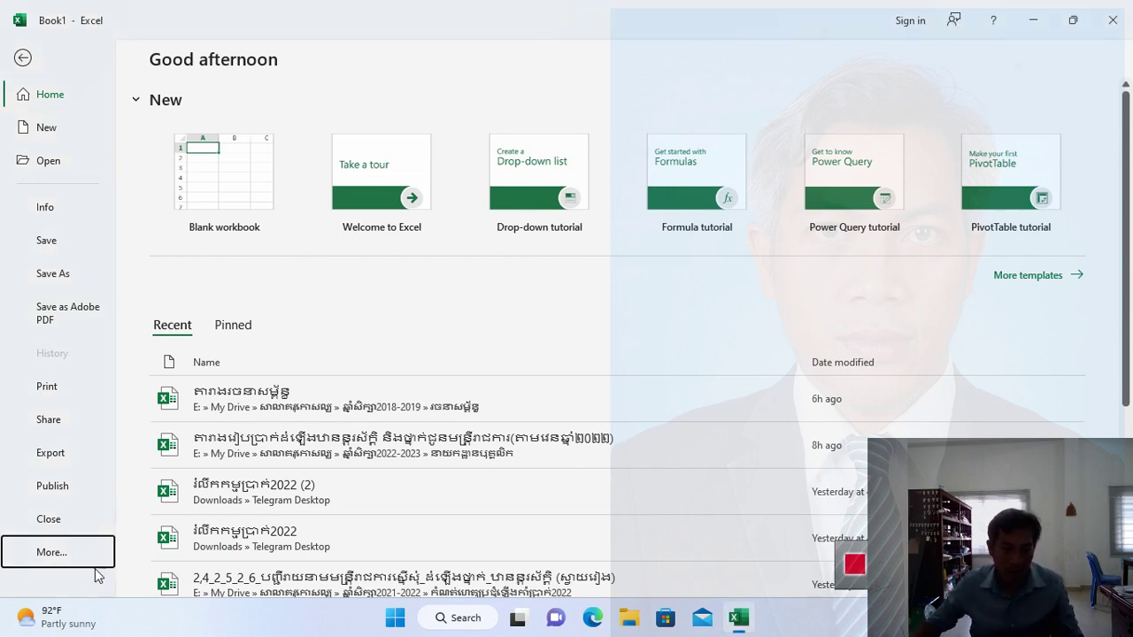
pyautogui.click(94, 561)
pyautogui.click(175, 555)
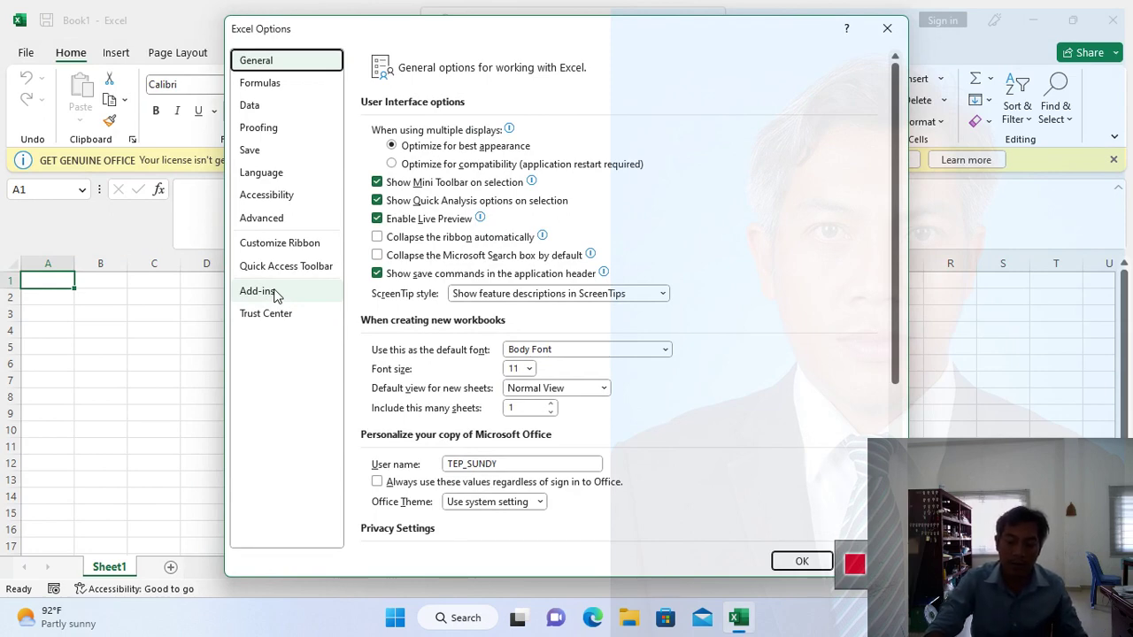
pyautogui.moveTo(229, 278); pyautogui.dragTo(298, 315)
pyautogui.hotkey('ctrl', 'z')
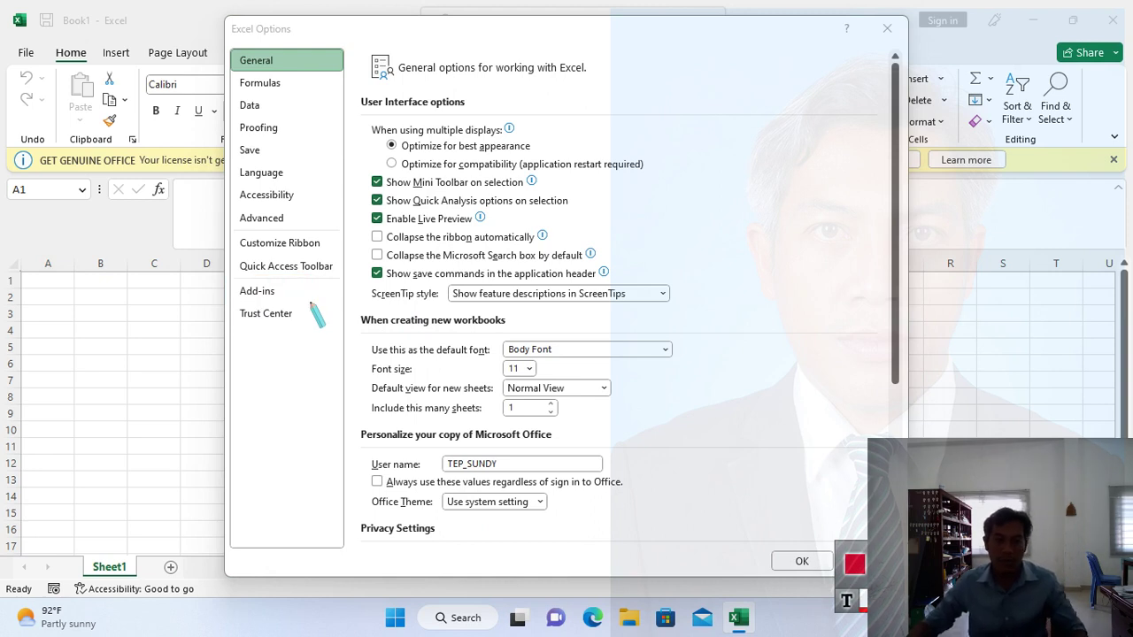
pyautogui.press('Escape')
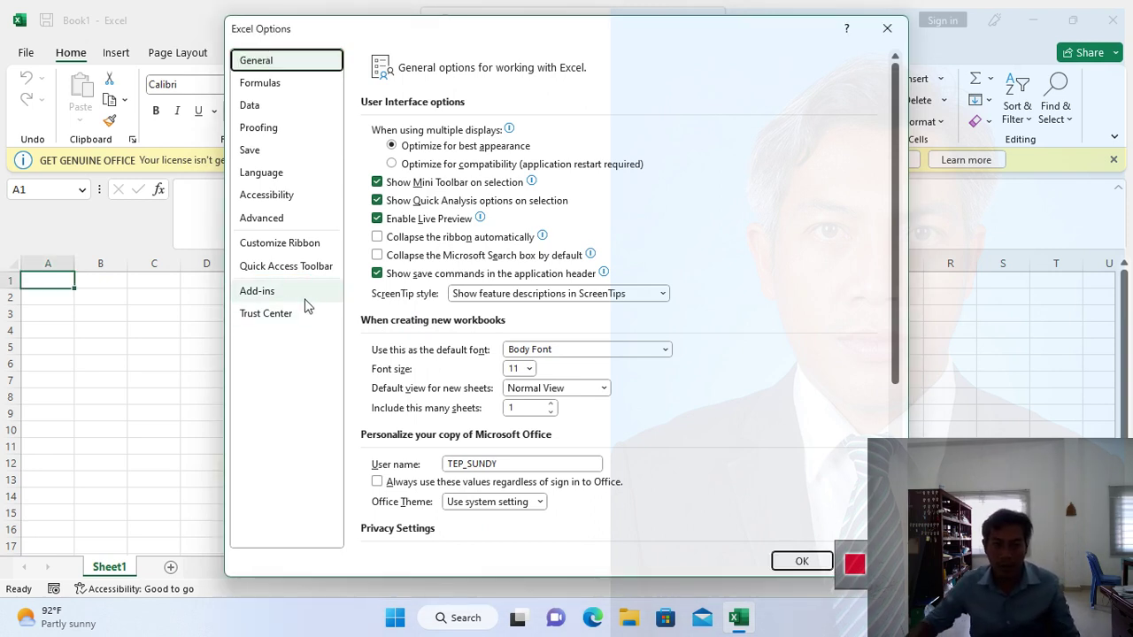
# - Open the Excel Add-ins manager from the Add-ins options and browse for an add-in file
pyautogui.click(275, 293)
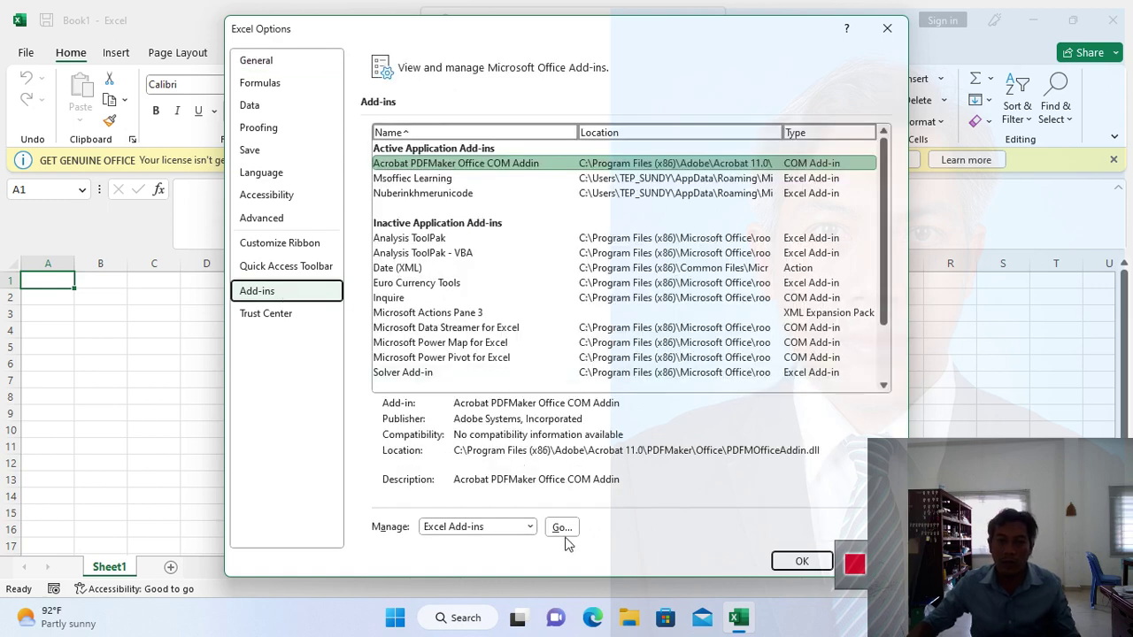
pyautogui.click(564, 534)
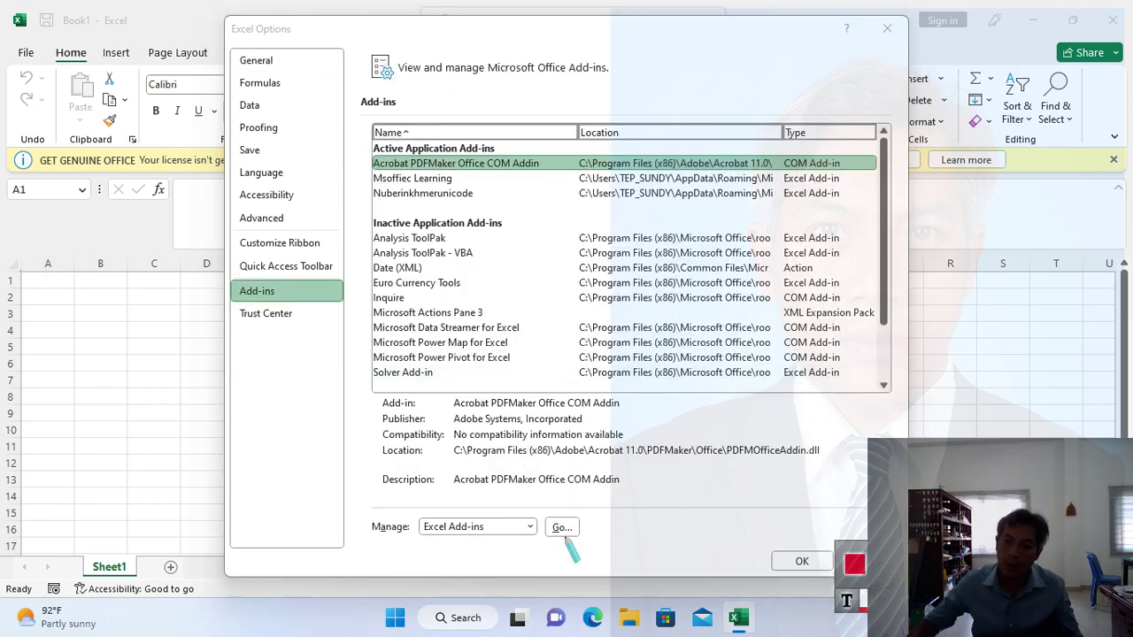
pyautogui.moveTo(533, 504)
pyautogui.mouseDown()
pyautogui.moveTo(578, 551)
pyautogui.moveTo(599, 550)
pyautogui.mouseUp()
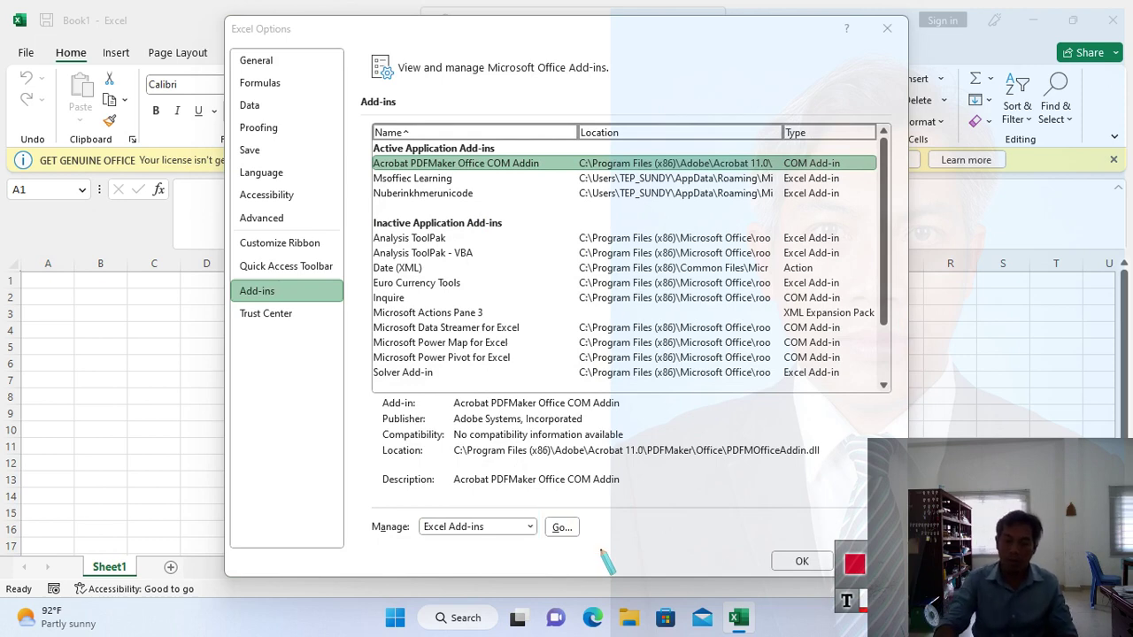
pyautogui.press('Escape')
pyautogui.click(562, 527)
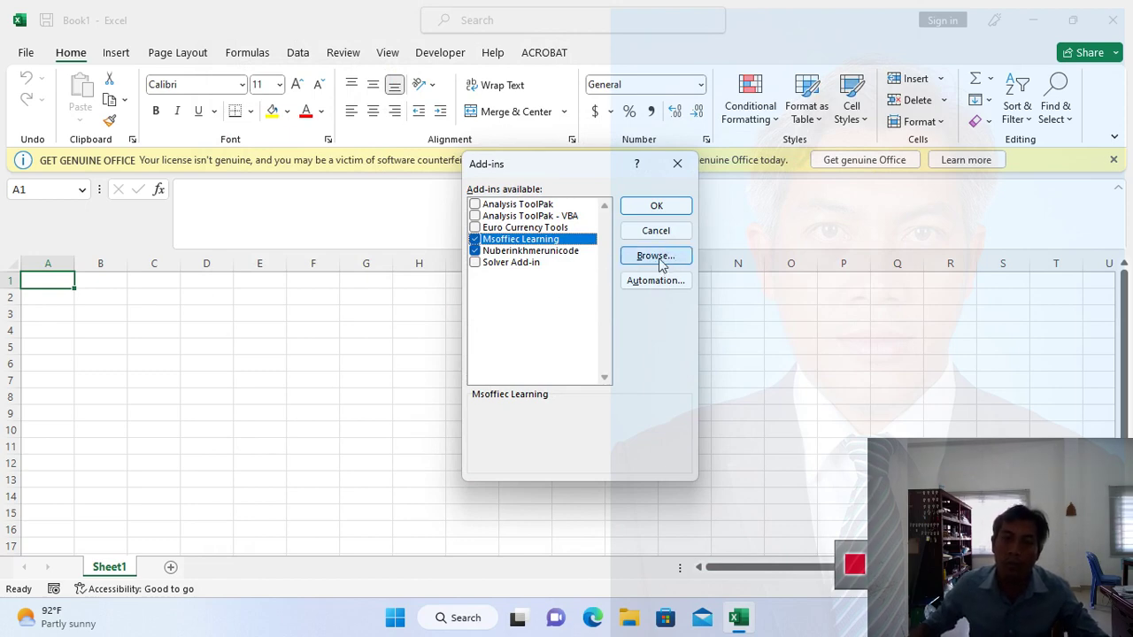
pyautogui.click(657, 257)
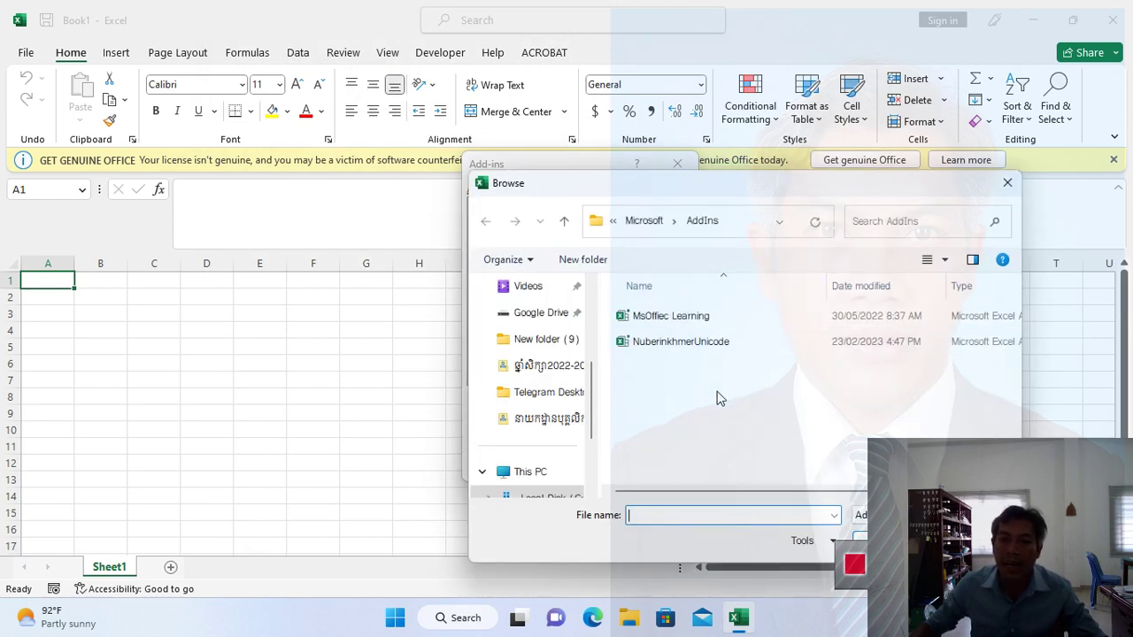
# - Paste the copied Spell_Num2KHM V1.1 file into the Microsoft AddIns folder
pyautogui.rightClick(712, 395)
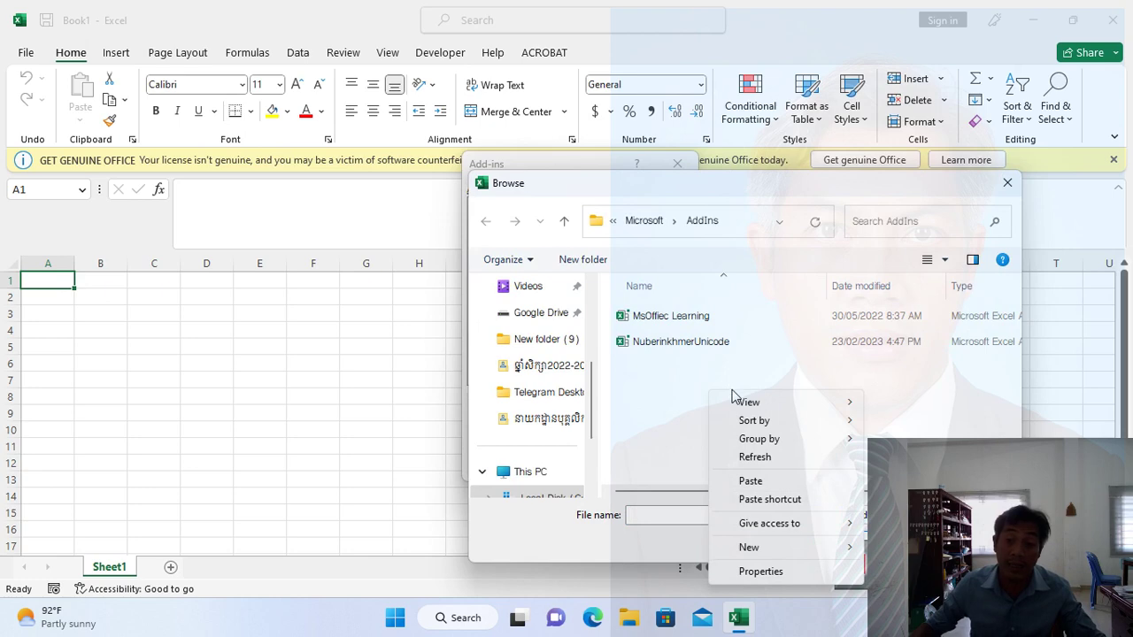
pyautogui.click(751, 481)
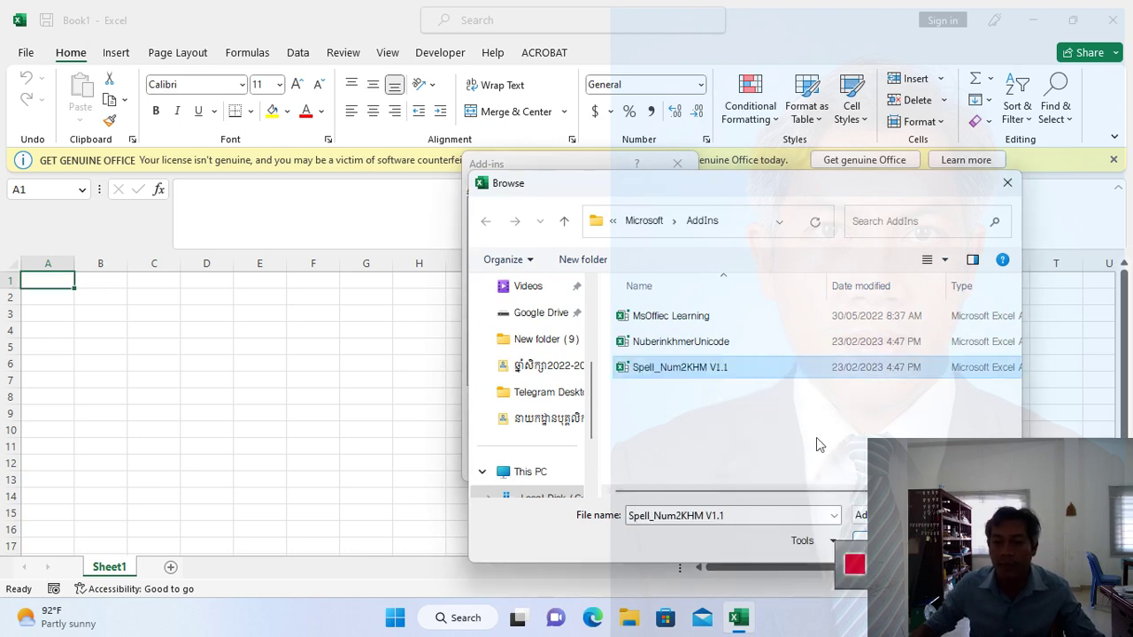
pyautogui.moveTo(769, 178); pyautogui.dragTo(578, 118)
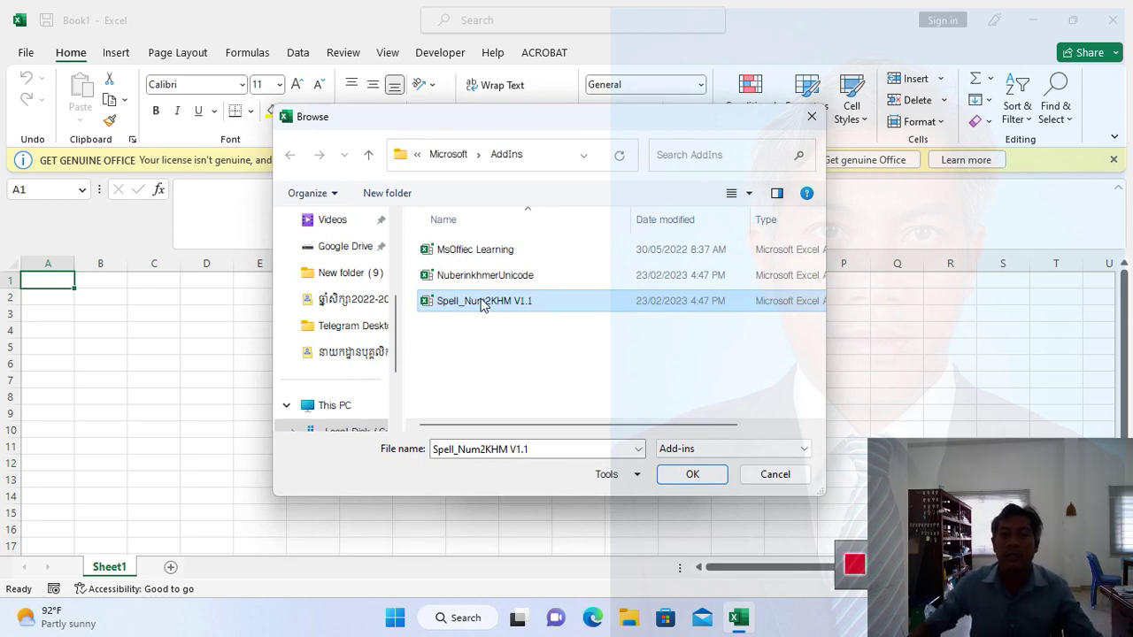
# - Unblock Spell_Num2KHM V1.1 in its file properties and load it as an active Excel add-in
pyautogui.rightClick(482, 303)
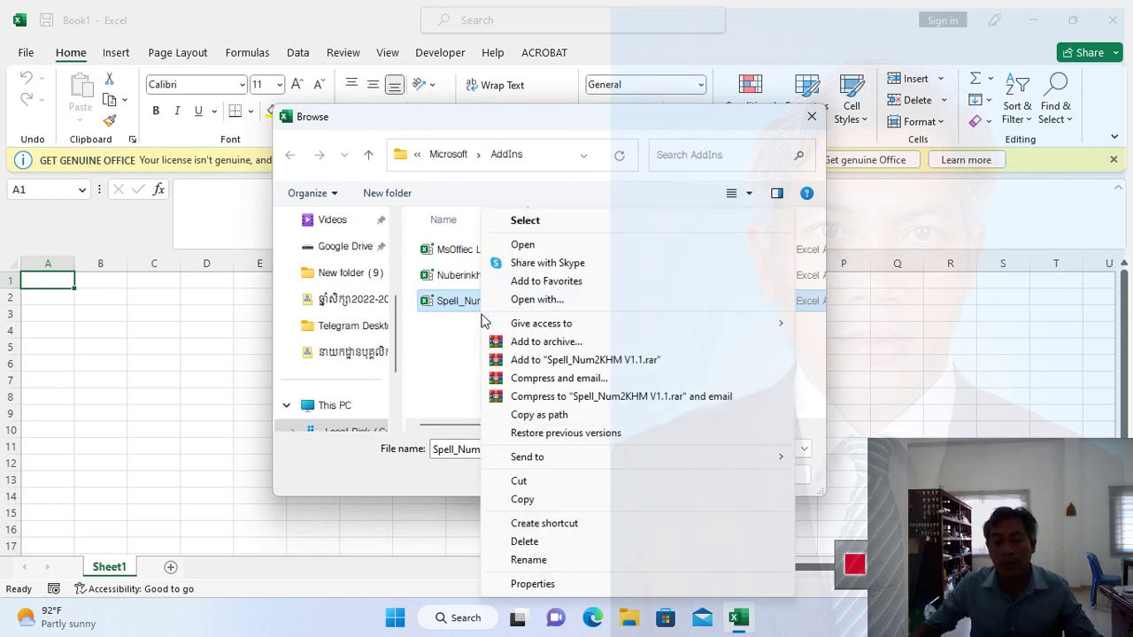
pyautogui.click(549, 585)
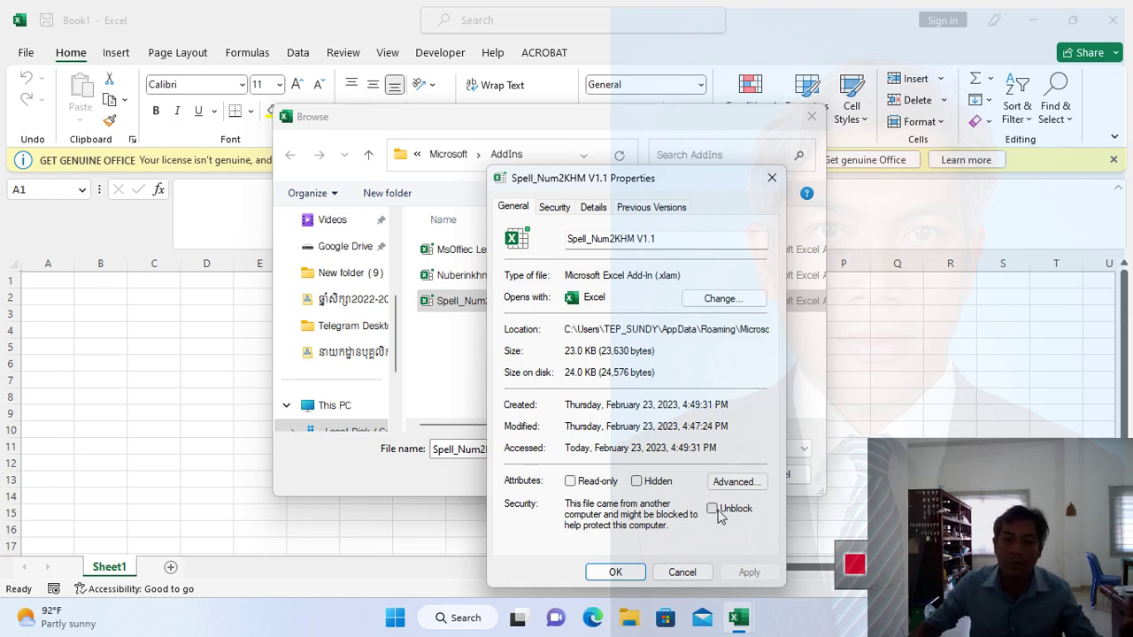
pyautogui.click(717, 512)
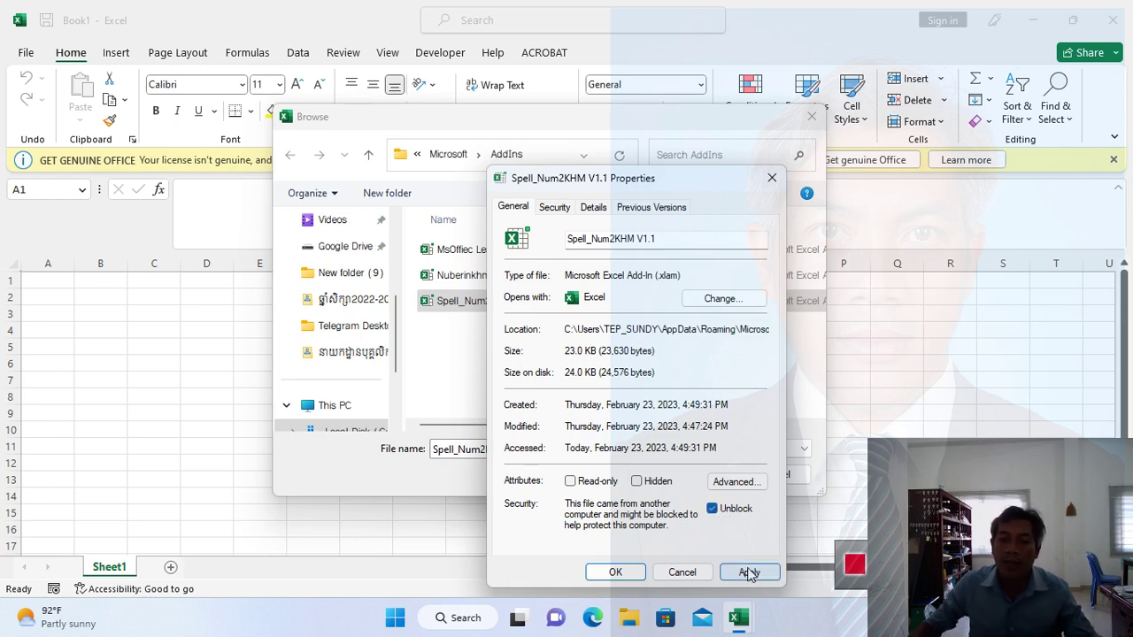
pyautogui.click(748, 573)
pyautogui.click(614, 572)
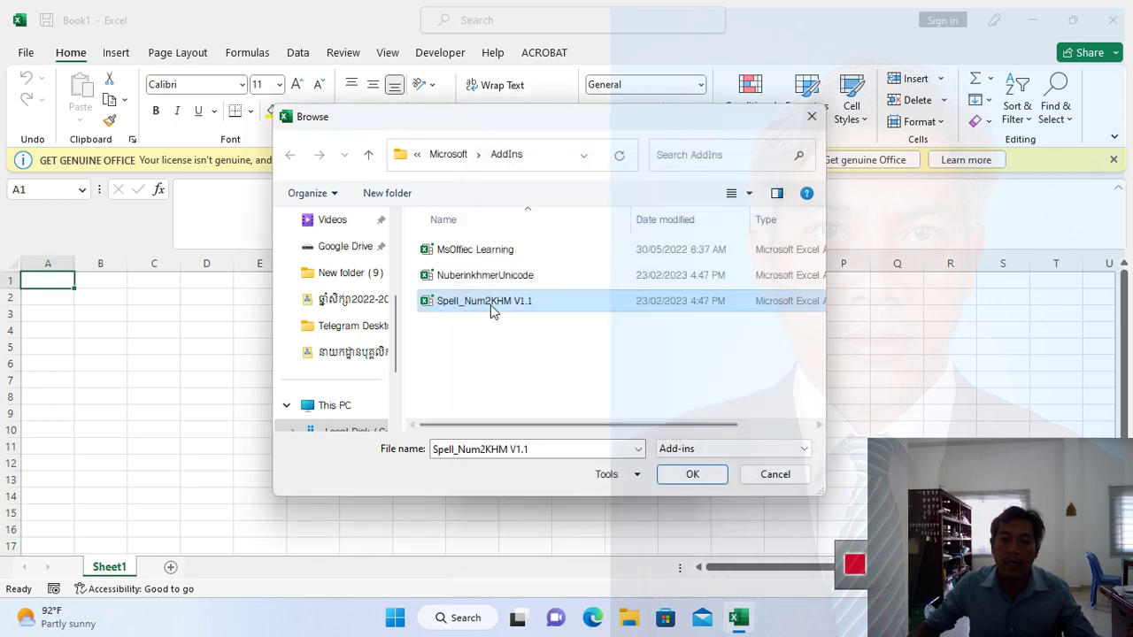
pyautogui.click(693, 474)
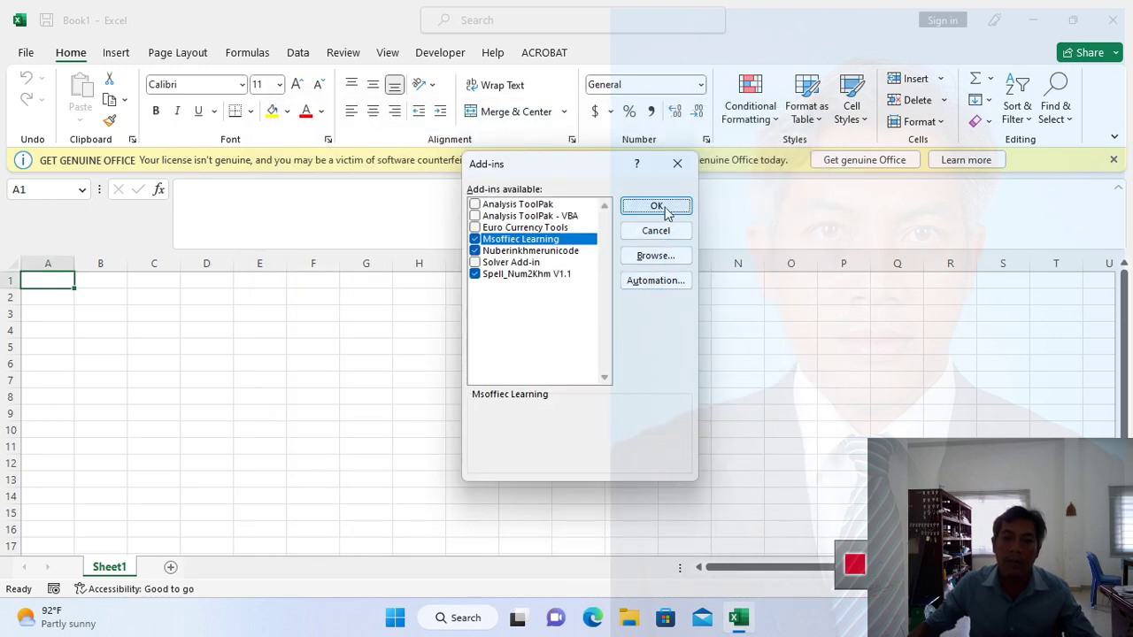
pyautogui.click(656, 206)
# - Enter 20000 in cell B1 and the formula =SpellNumber(B1) in cell B2
pyautogui.click(98, 282)
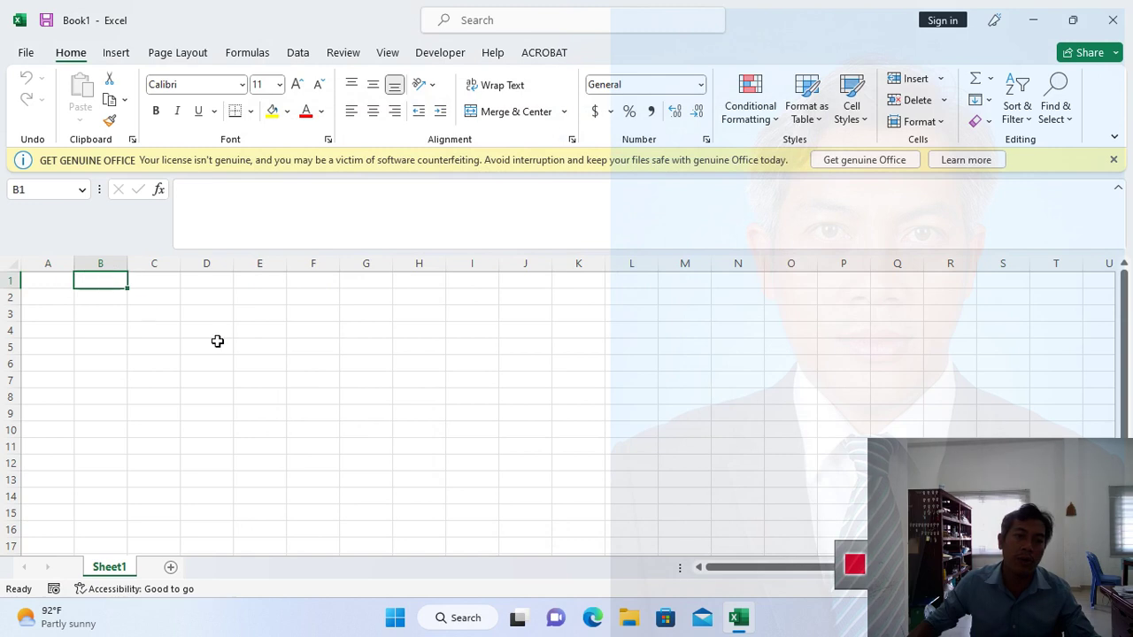
pyautogui.write('20000.')
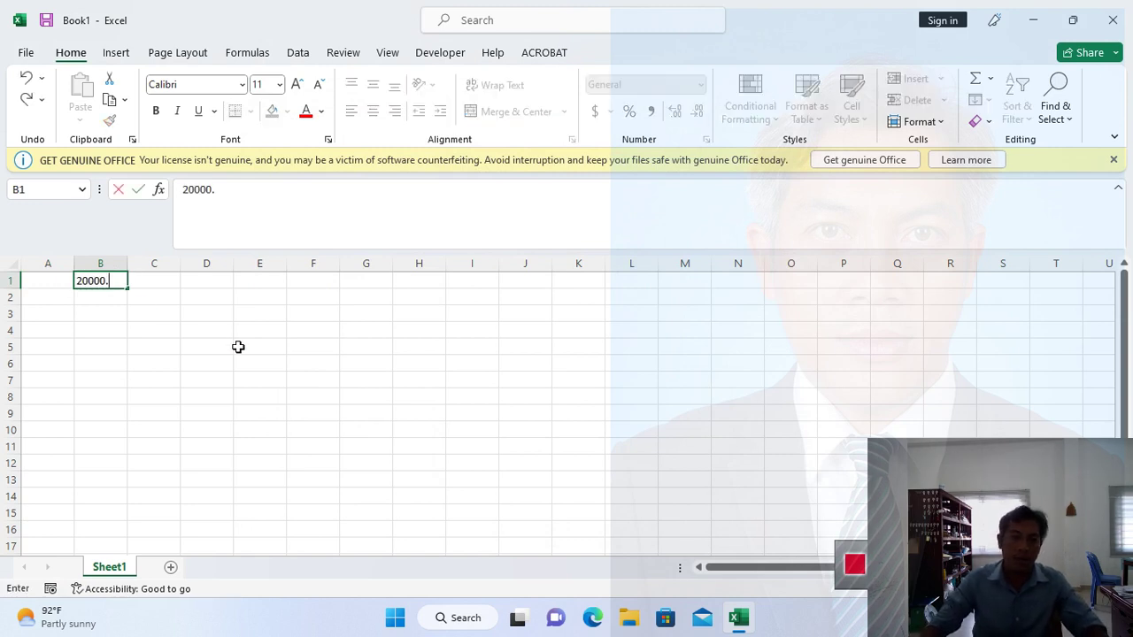
pyautogui.press('Return')
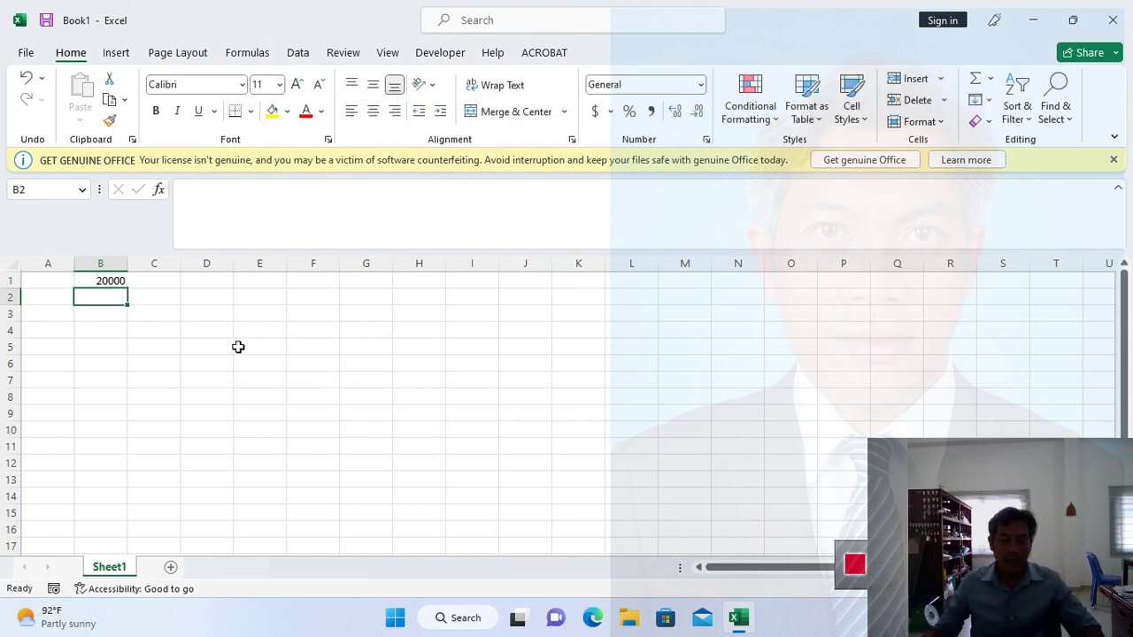
pyautogui.write('€')
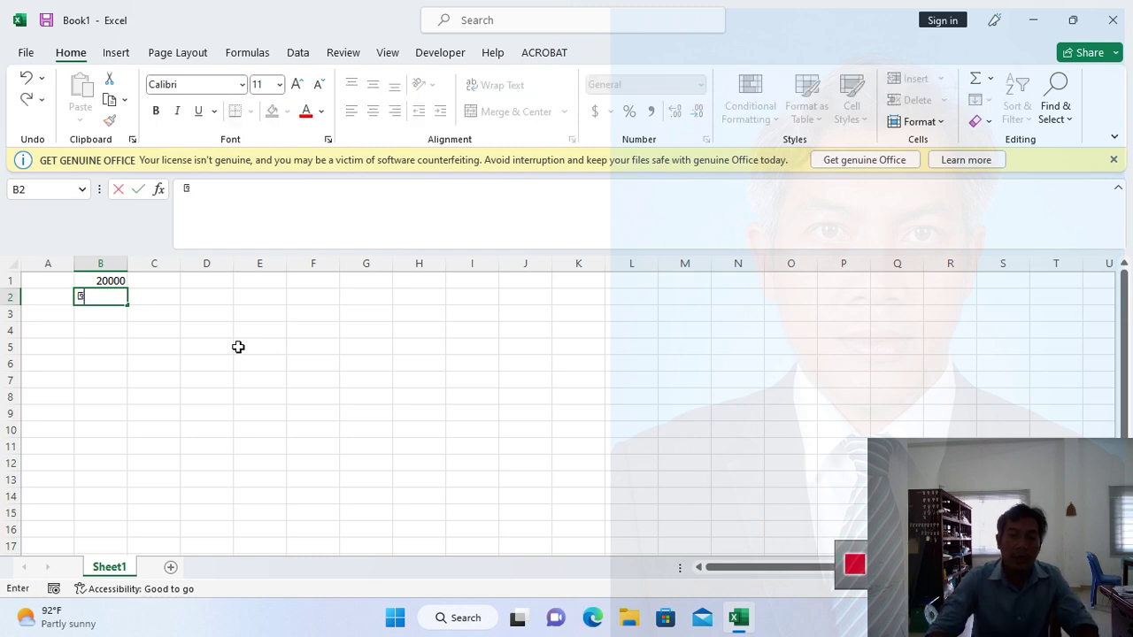
pyautogui.write('=s')
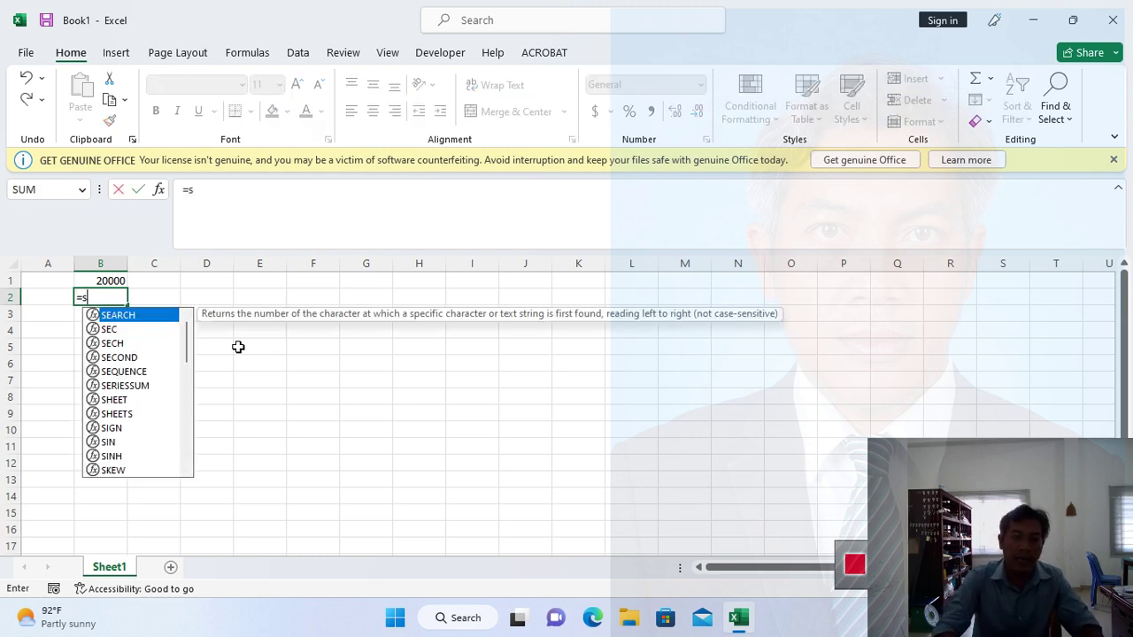
pyautogui.write('pe')
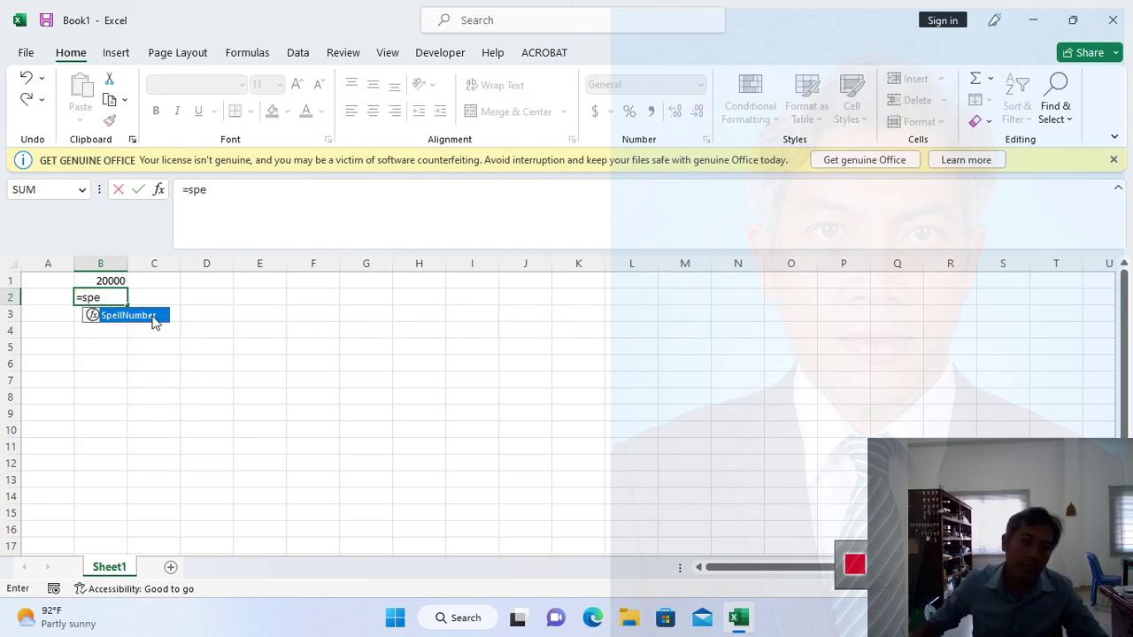
pyautogui.doubleClick(125, 316)
pyautogui.click(112, 279)
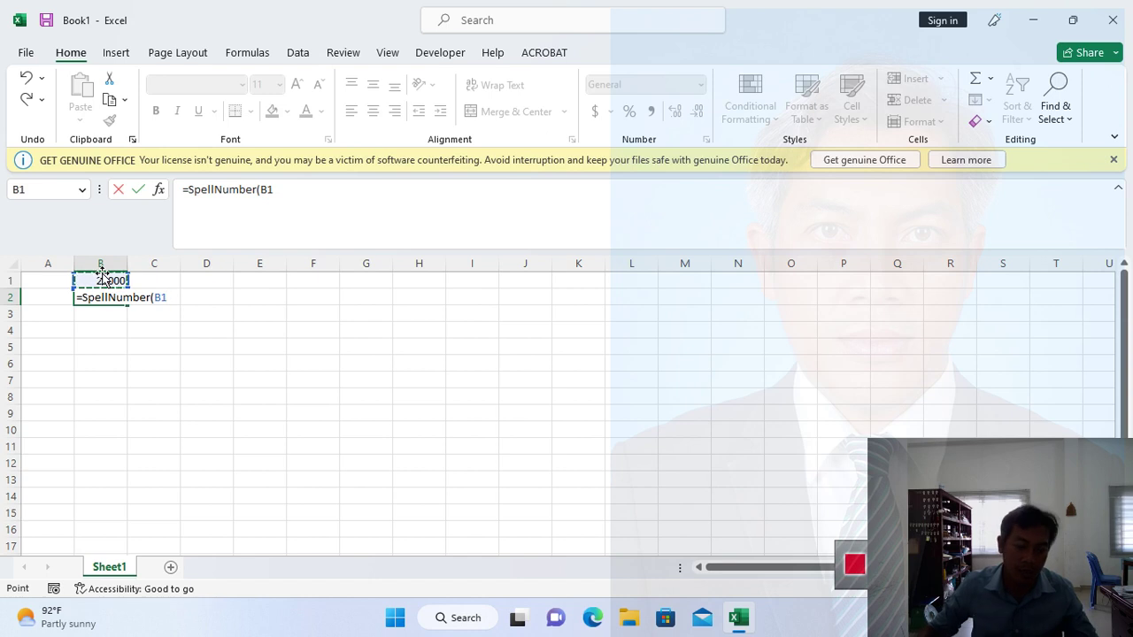
pyautogui.write(')')
pyautogui.press('Return')
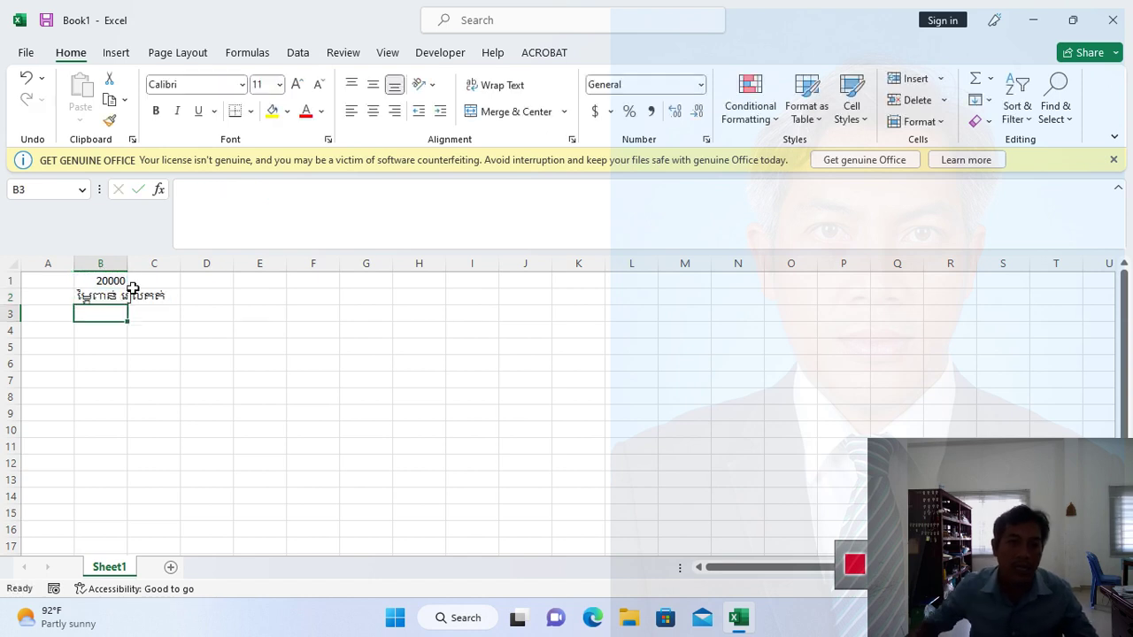
# - Set the font of column B to Khmer OS Siemreap and widen the column to fit the spelled-out text
pyautogui.click(95, 266)
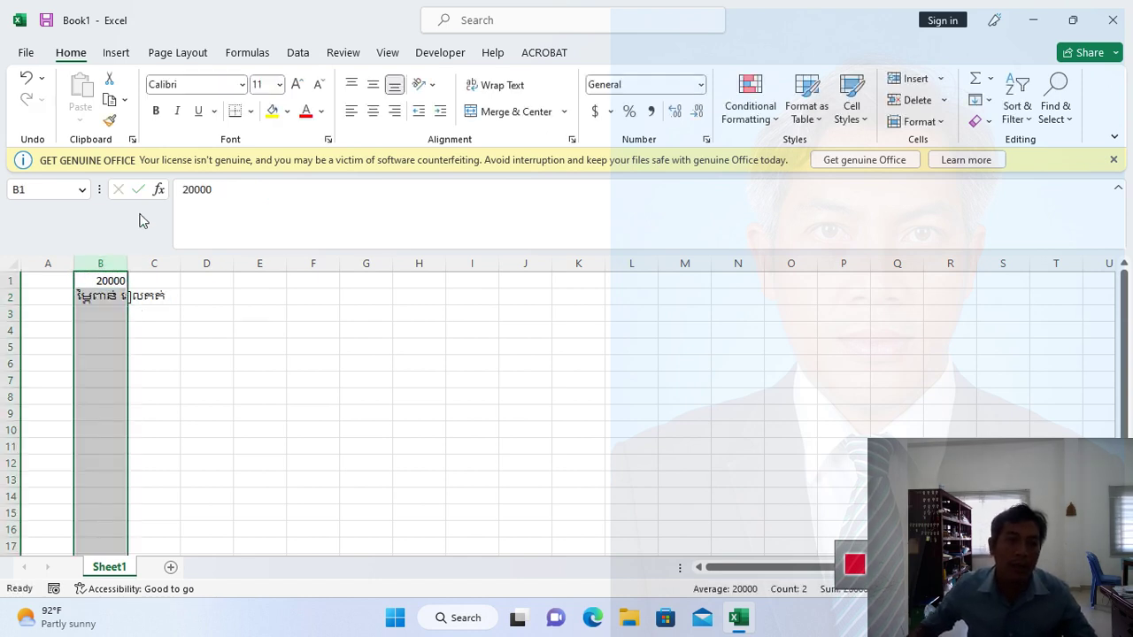
pyautogui.click(208, 82)
pyautogui.write('Khmer So')
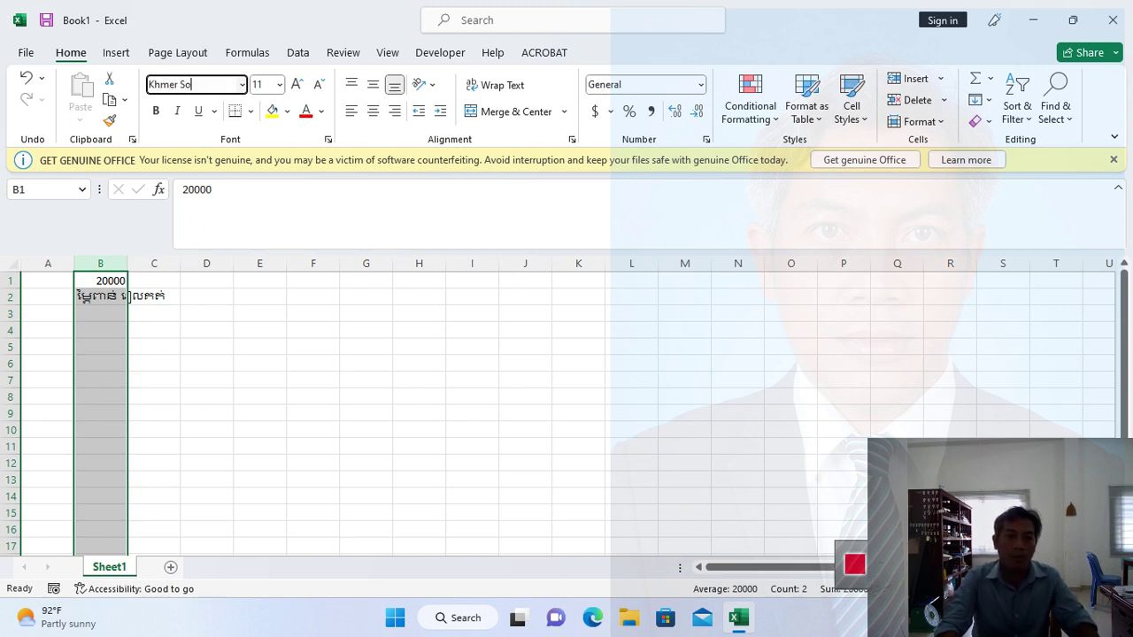
pyautogui.press('BackSpace')
pyautogui.press('BackSpace')
pyautogui.write('OS Siemreap')
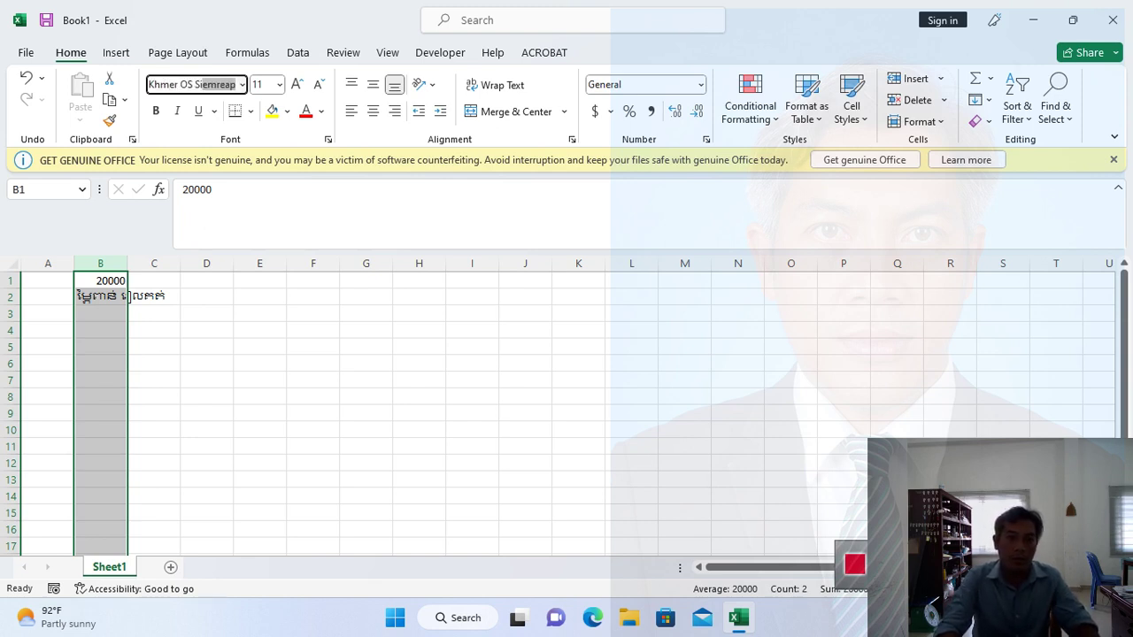
pyautogui.press('Return')
pyautogui.moveTo(127, 257); pyautogui.dragTo(232, 260)
pyautogui.click(172, 329)
pyautogui.click(86, 308)
# - Test the spelling formula by changing cell B1 to 1000000 and to 10000000
pyautogui.click(189, 283)
pyautogui.write('1000000')
pyautogui.press('Return')
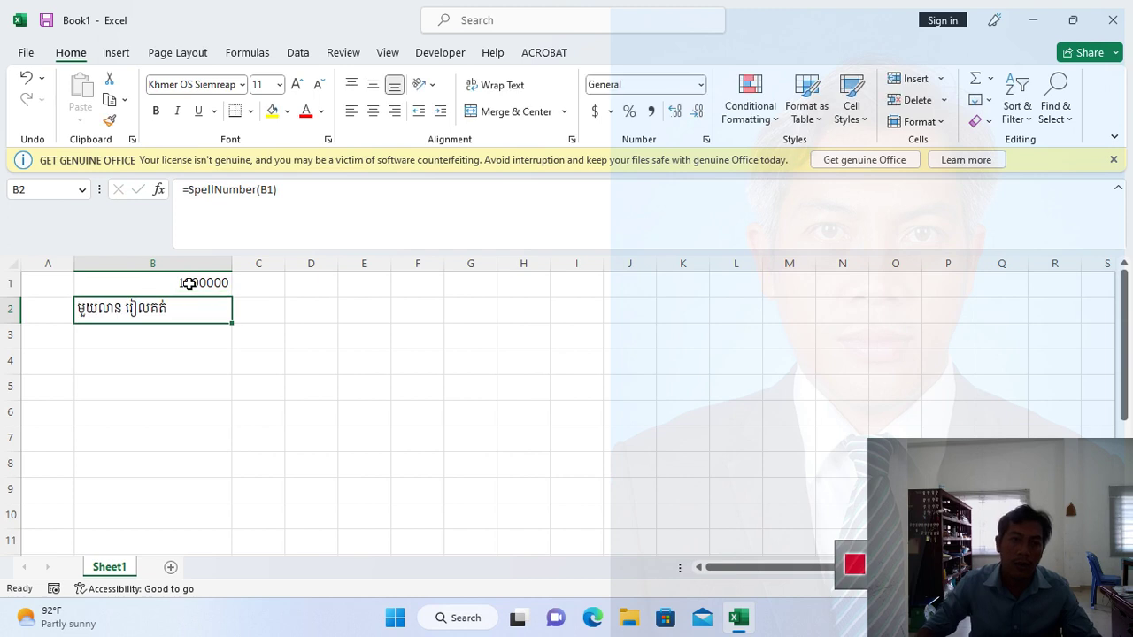
pyautogui.doubleClick(214, 284)
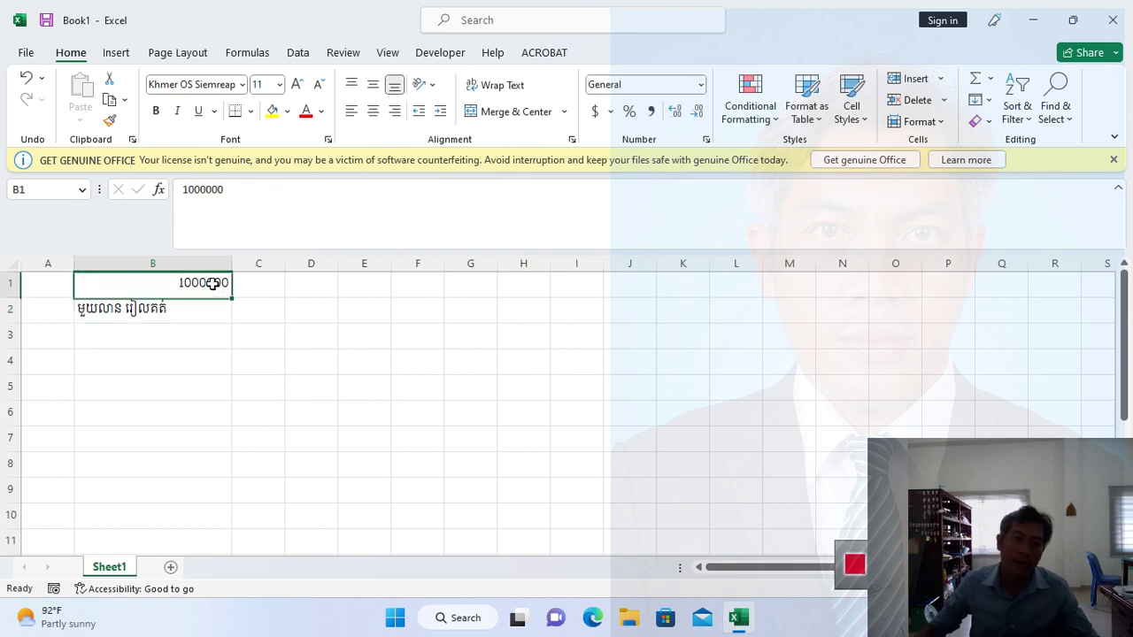
pyautogui.press('Return')
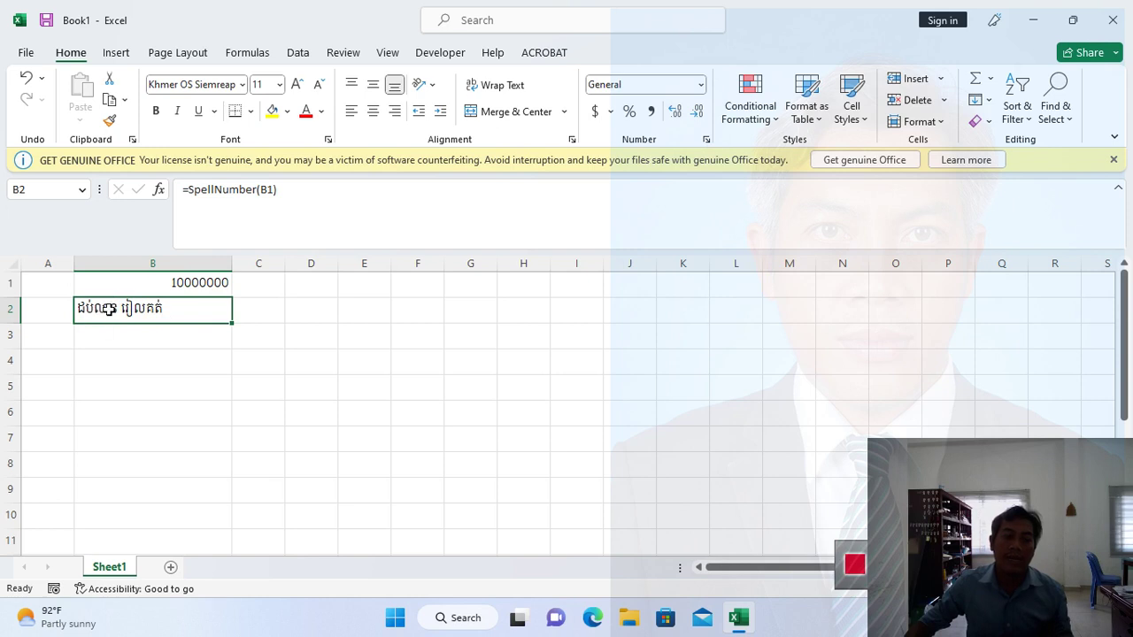
# - Apply the custom number format (@) to cell B2 so the spelled-out amount is enclosed in parentheses
pyautogui.click(706, 140)
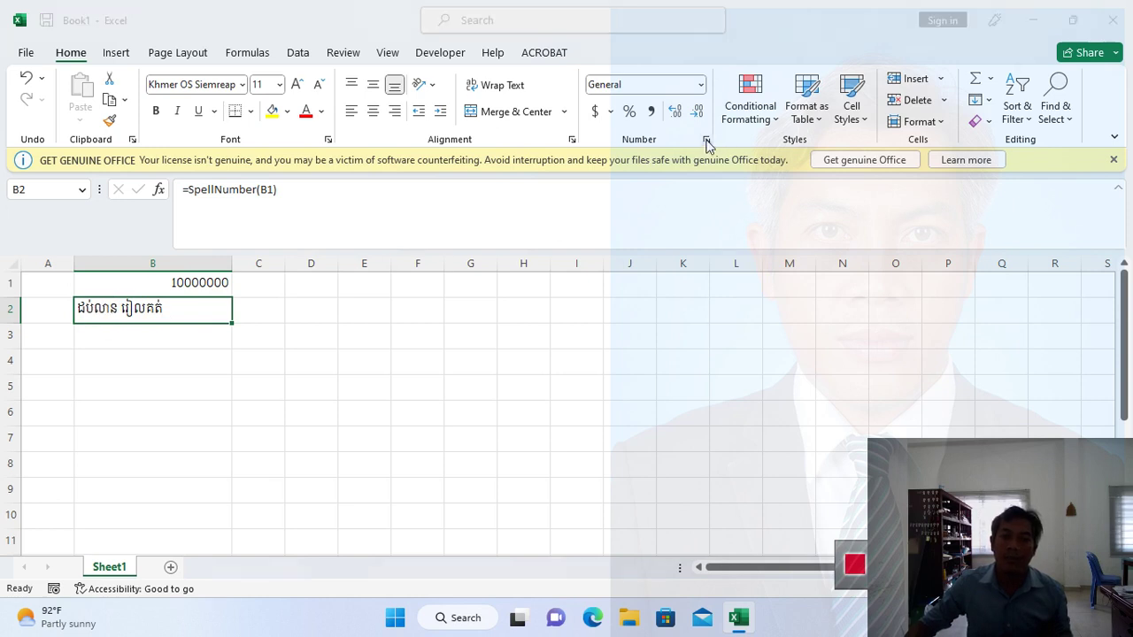
pyautogui.click(394, 312)
pyautogui.press('Tab')
pyautogui.press('BackSpace')
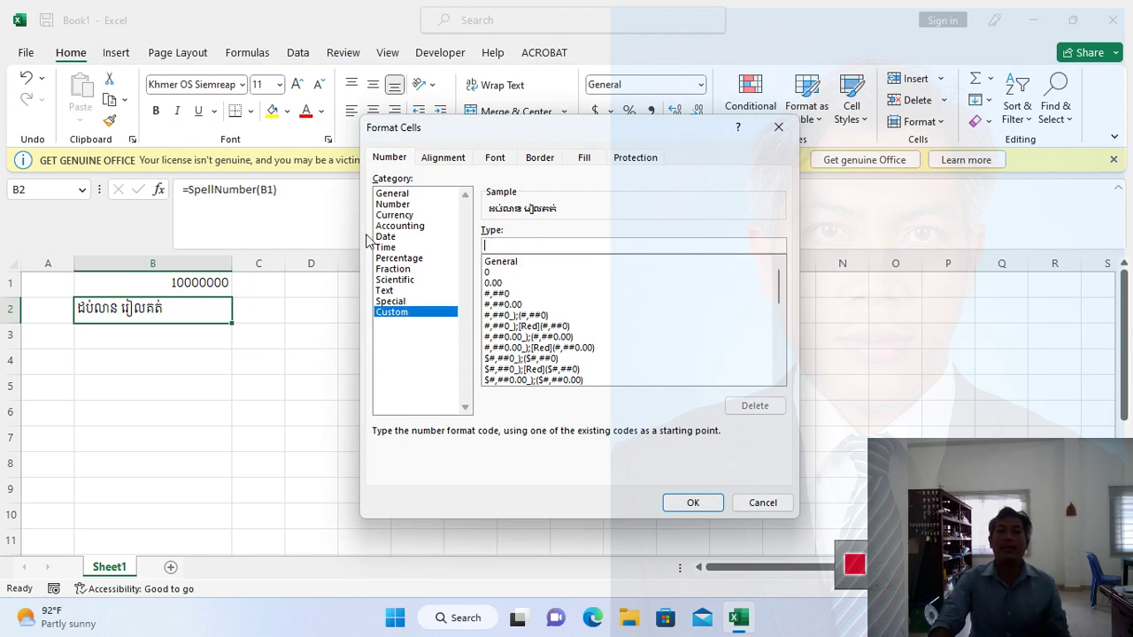
pyautogui.write('[')
pyautogui.write('@')
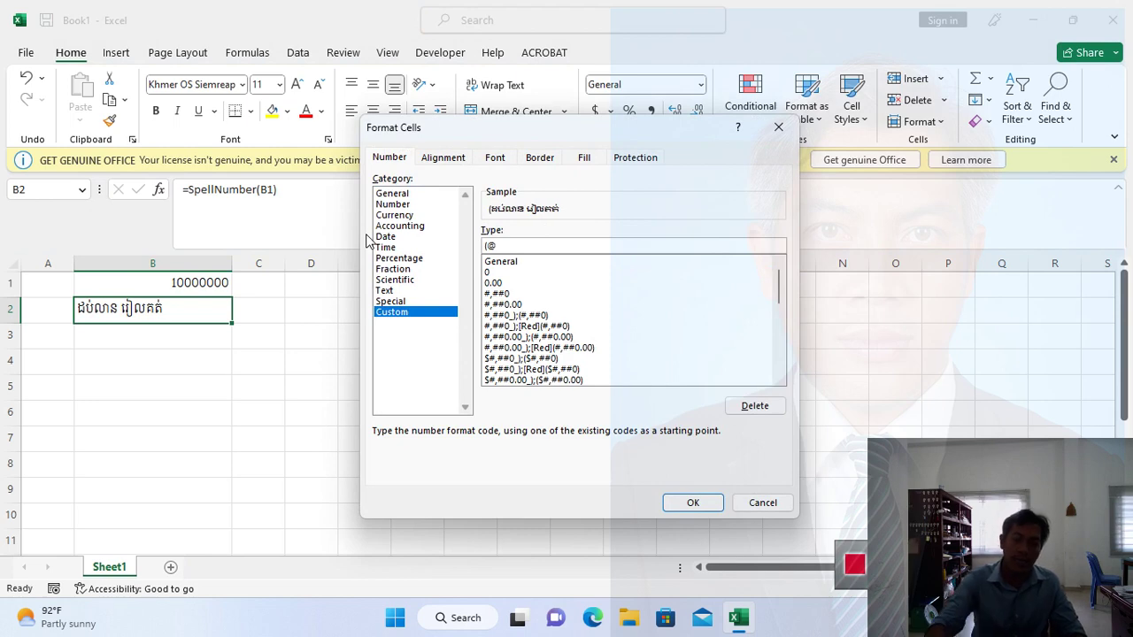
pyautogui.click(690, 502)
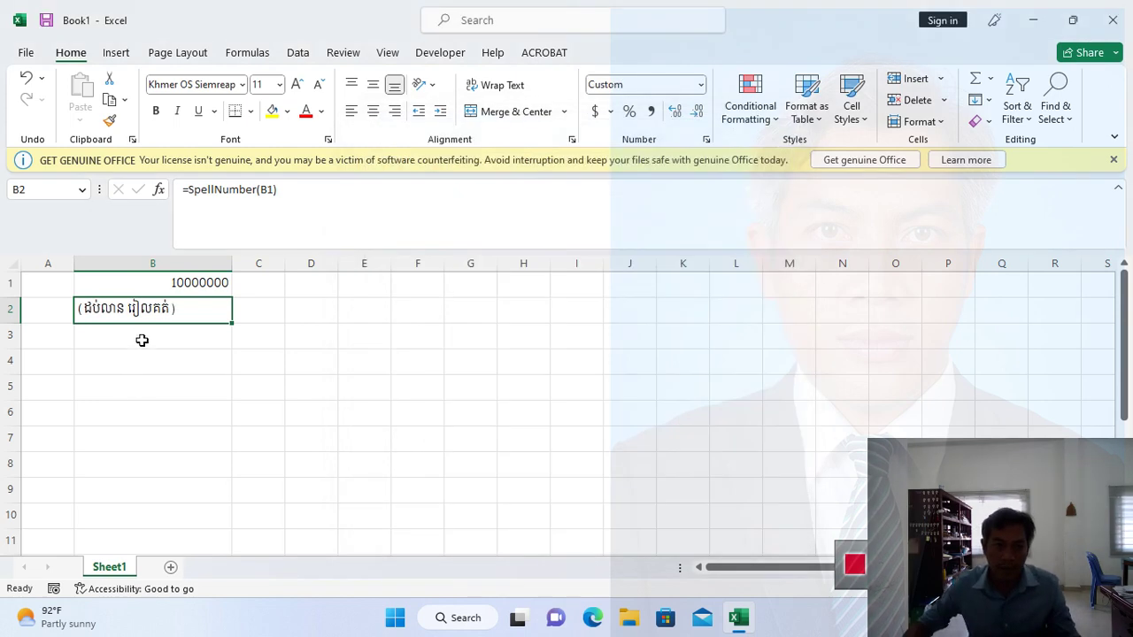
pyautogui.click(220, 358)
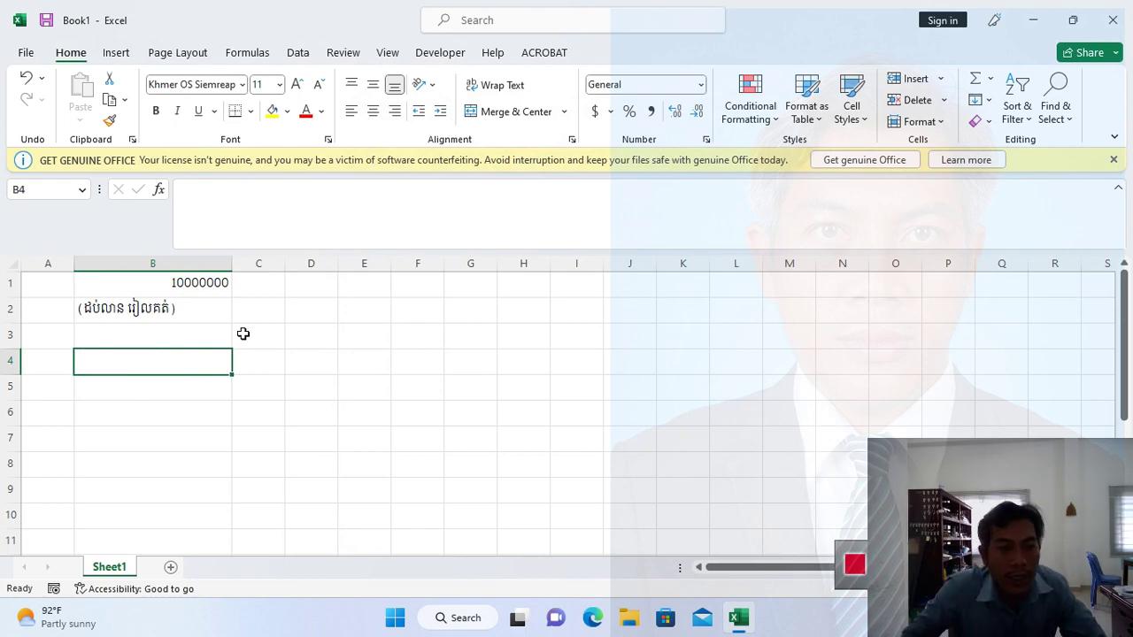
pyautogui.scroll(6, 244, 333)
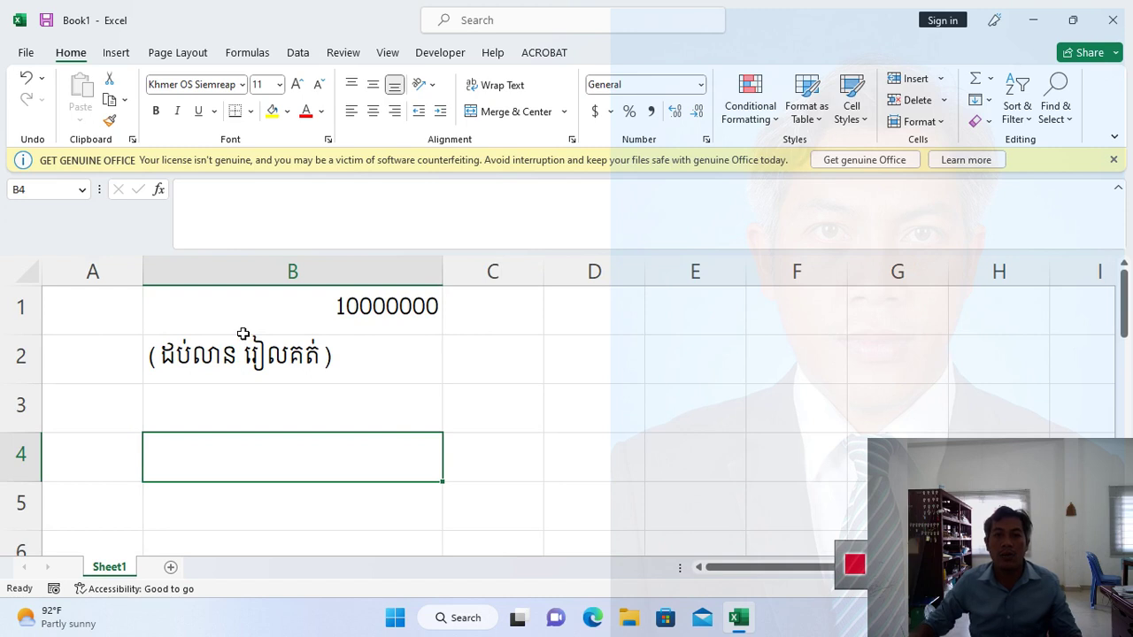
pyautogui.click(1113, 160)
pyautogui.press('F2')
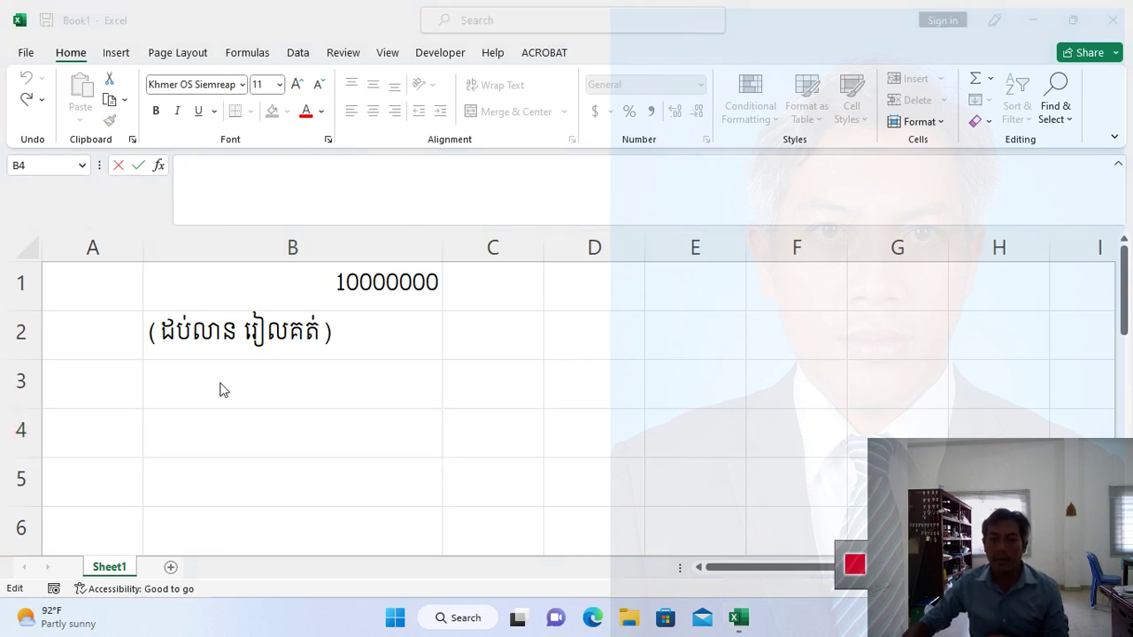
pyautogui.click(403, 280)
pyautogui.write('1')
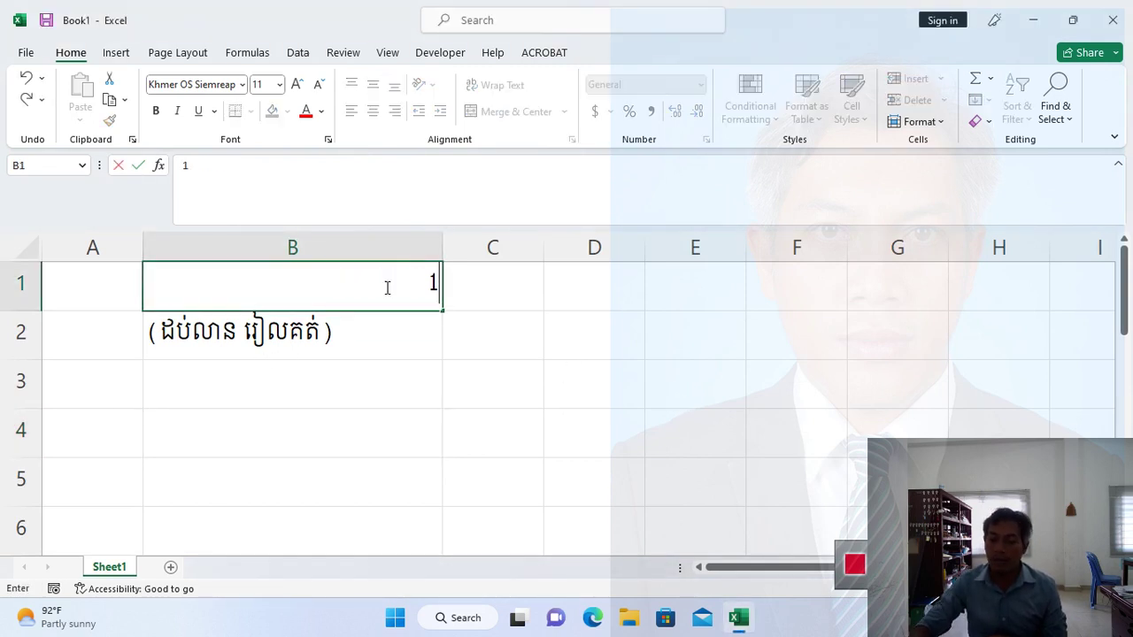
pyautogui.write('00025000')
pyautogui.write('6')
pyautogui.press('Return')
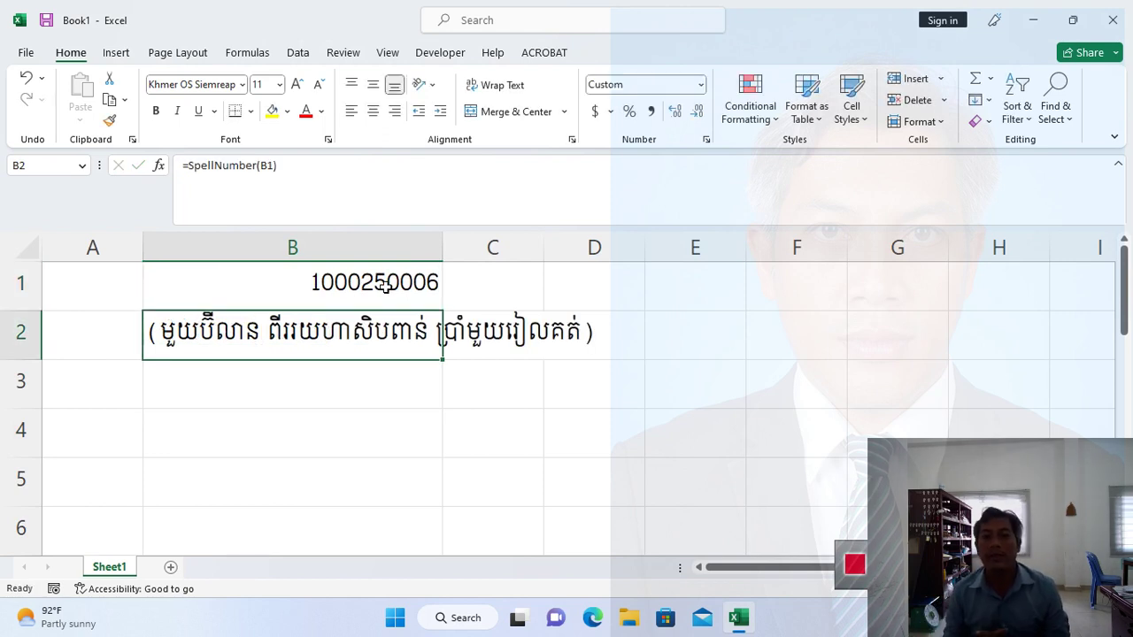